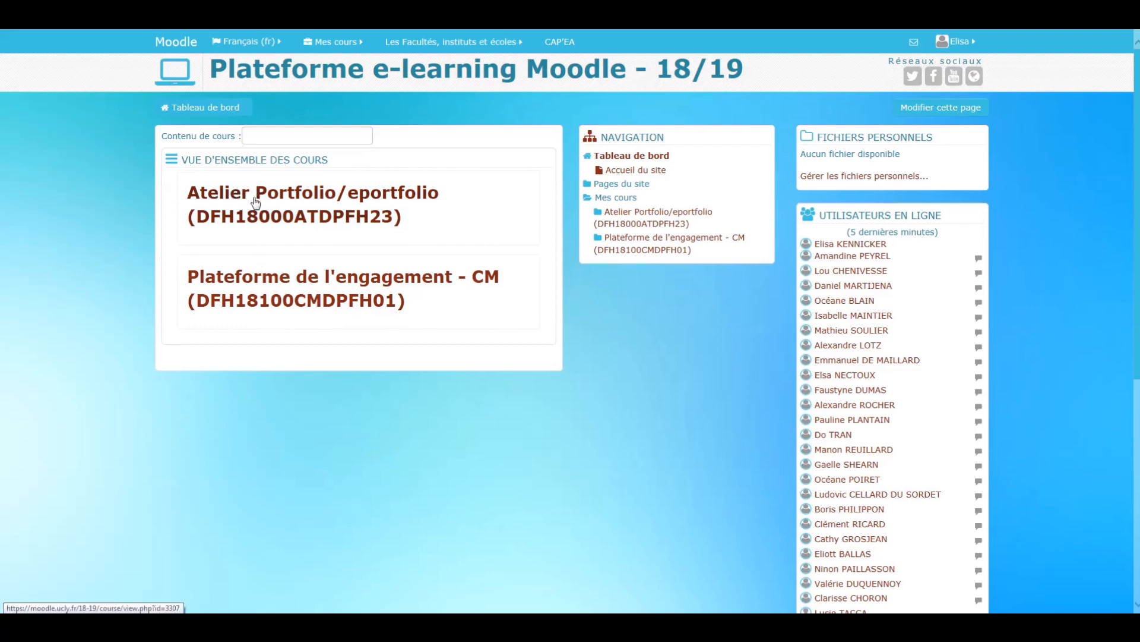
- Open the Atelier Portfolio/eportfolio course and go to the Mon CV page of its Exabis e-portfolio
left_click(395, 196)
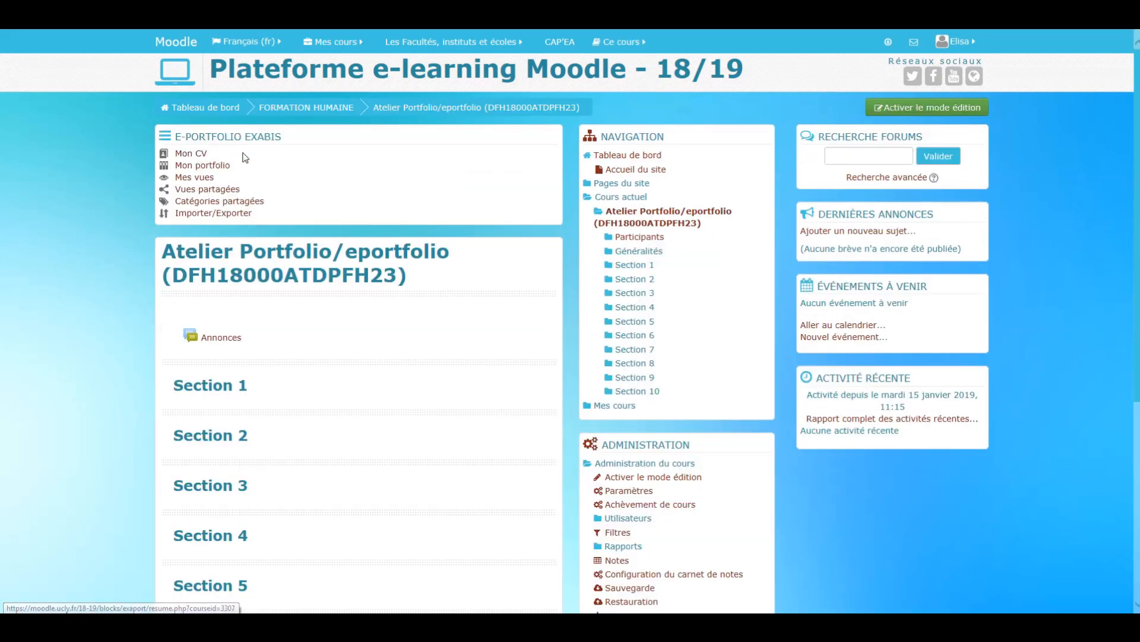
scroll(346, 323, "down", 5)
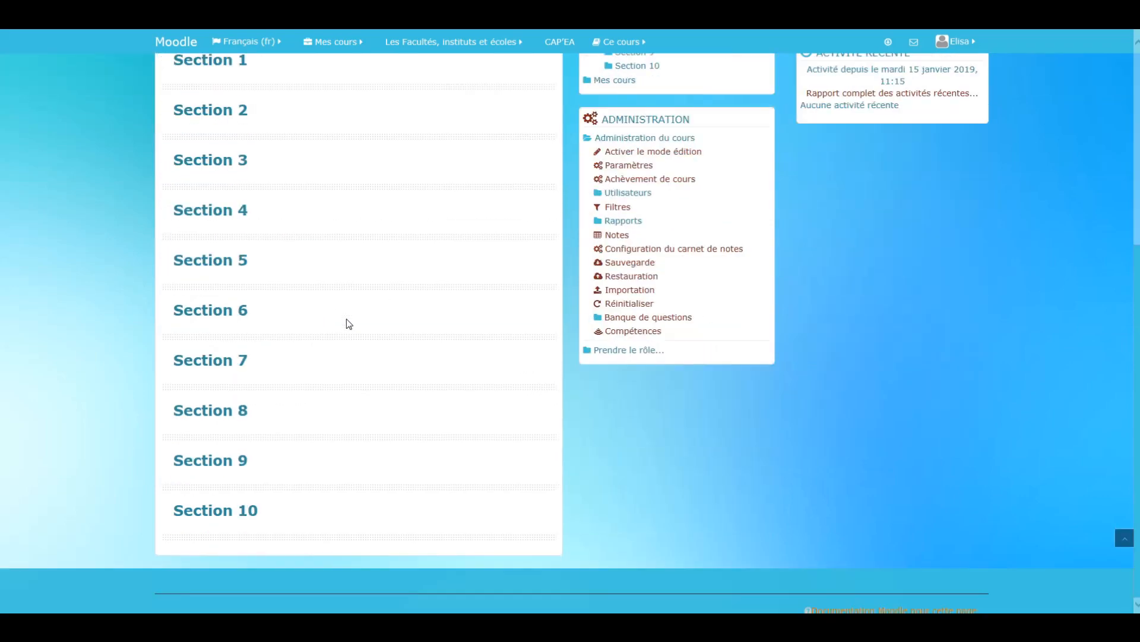
scroll(320, 439, "up", 5)
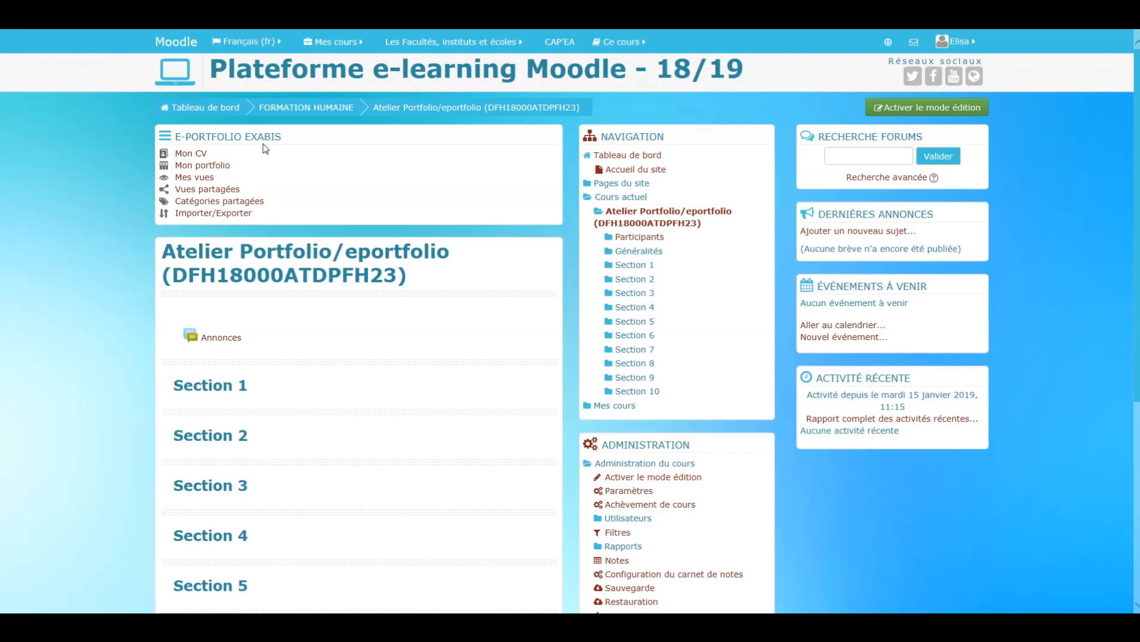
left_click(200, 155)
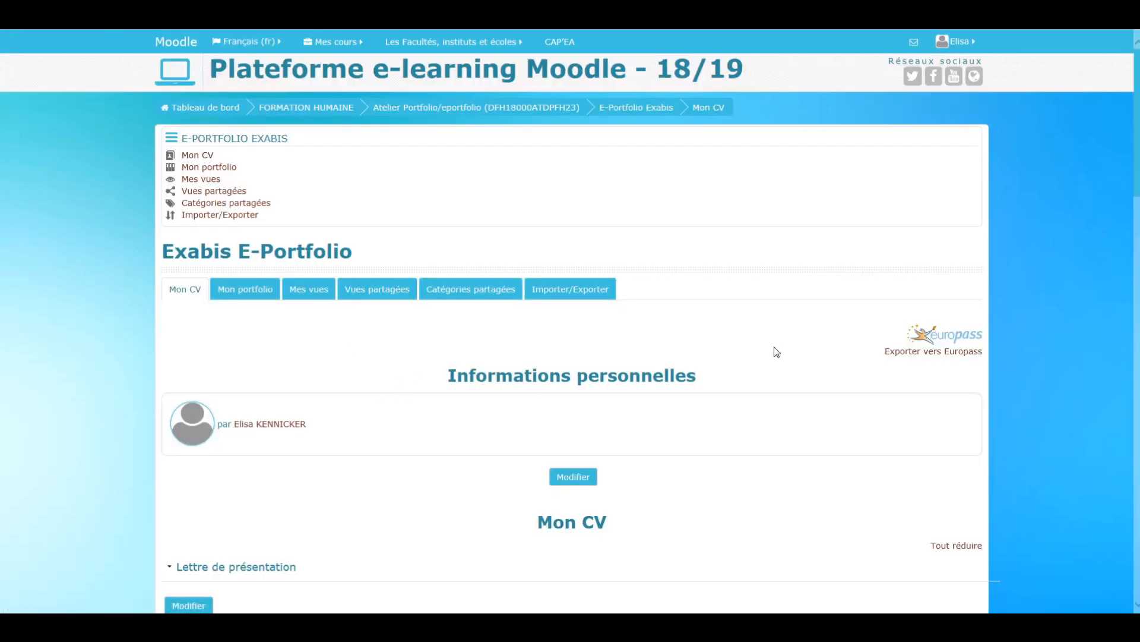
- Look through the CV page's sections, from personal information and presentation letter down to objectives, competences and interests
scroll(777, 352, "down", 2)
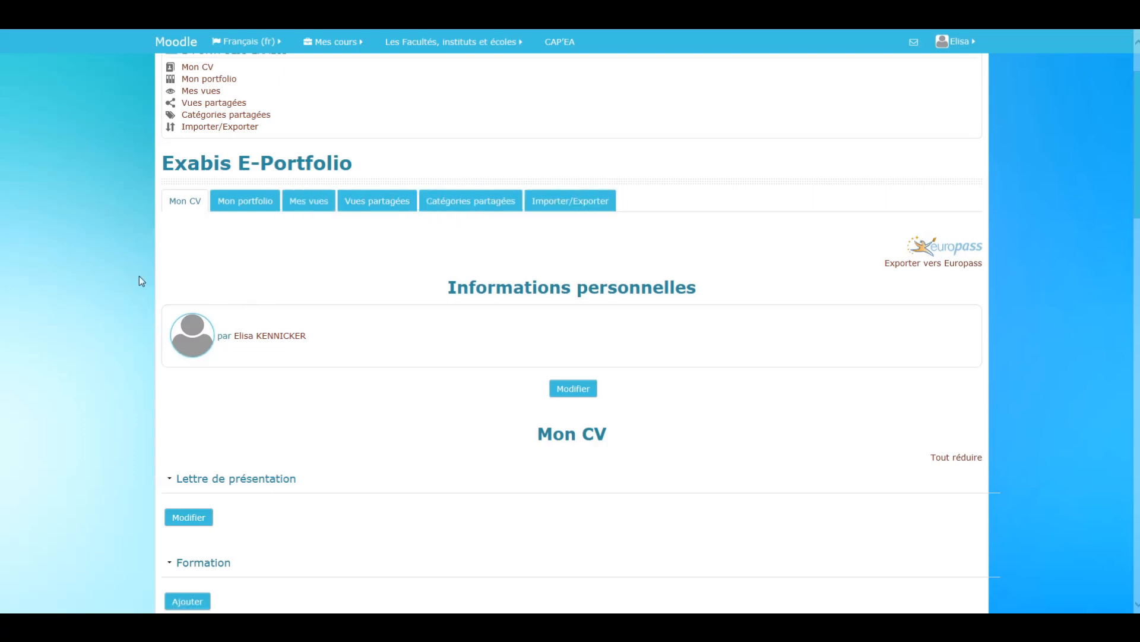
scroll(138, 276, "down", 3)
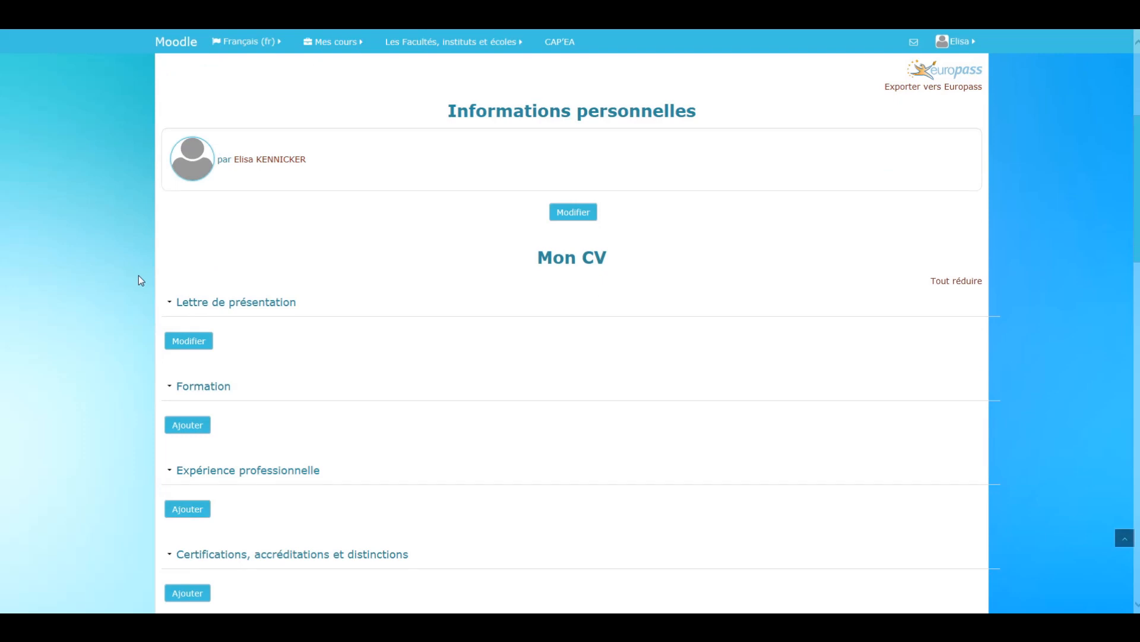
scroll(138, 276, "down", 1)
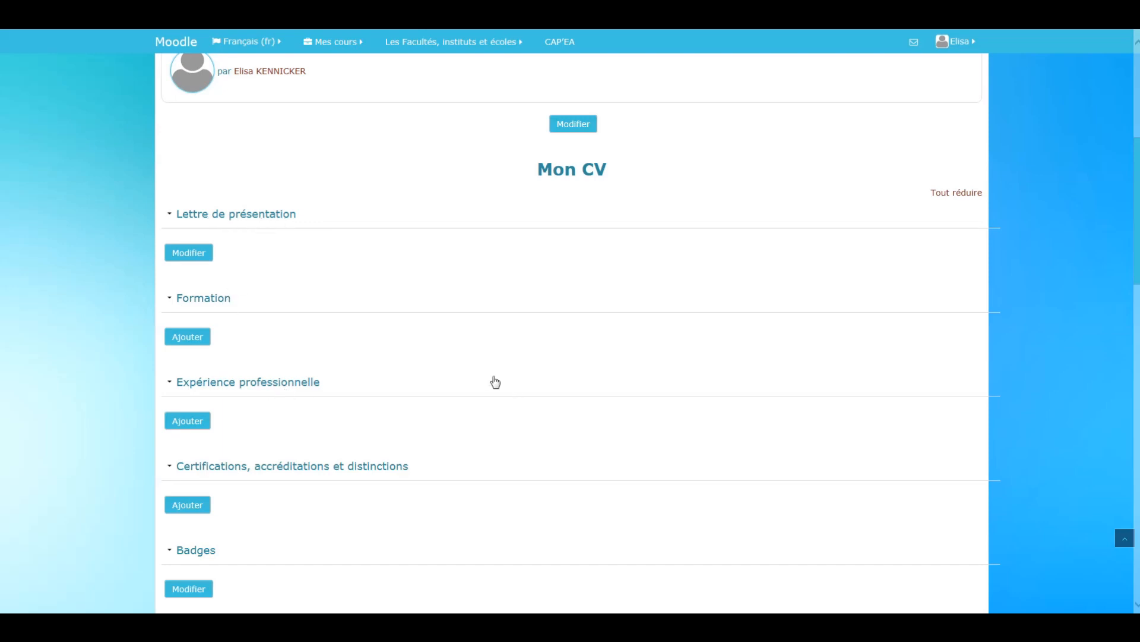
scroll(495, 381, "down", 3)
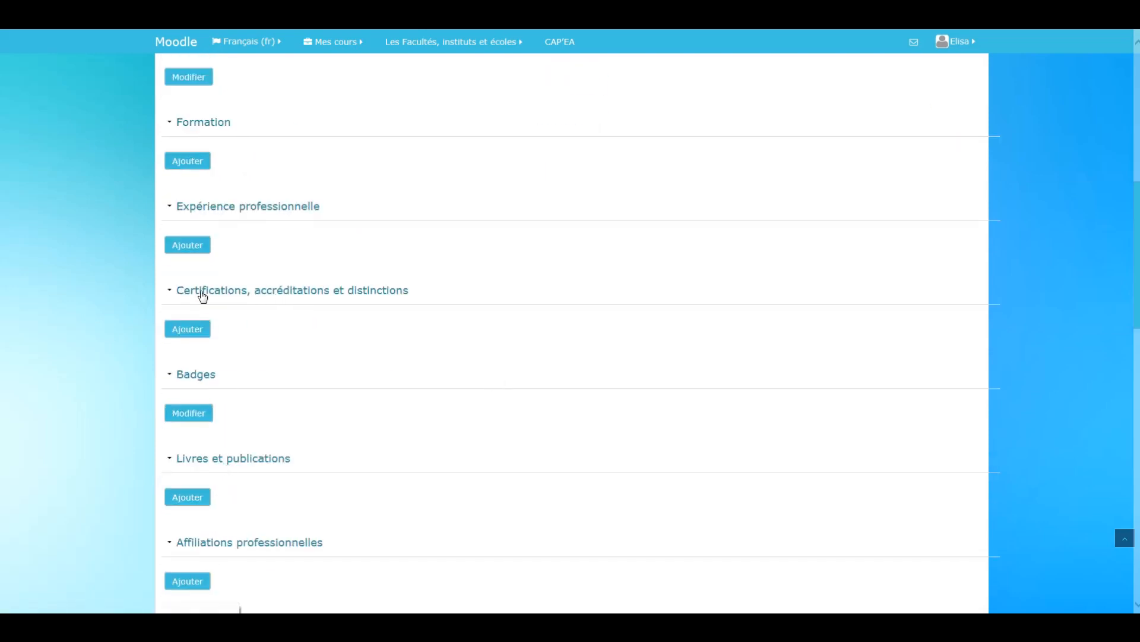
scroll(236, 486, "down", 2)
scroll(236, 486, "down", 4)
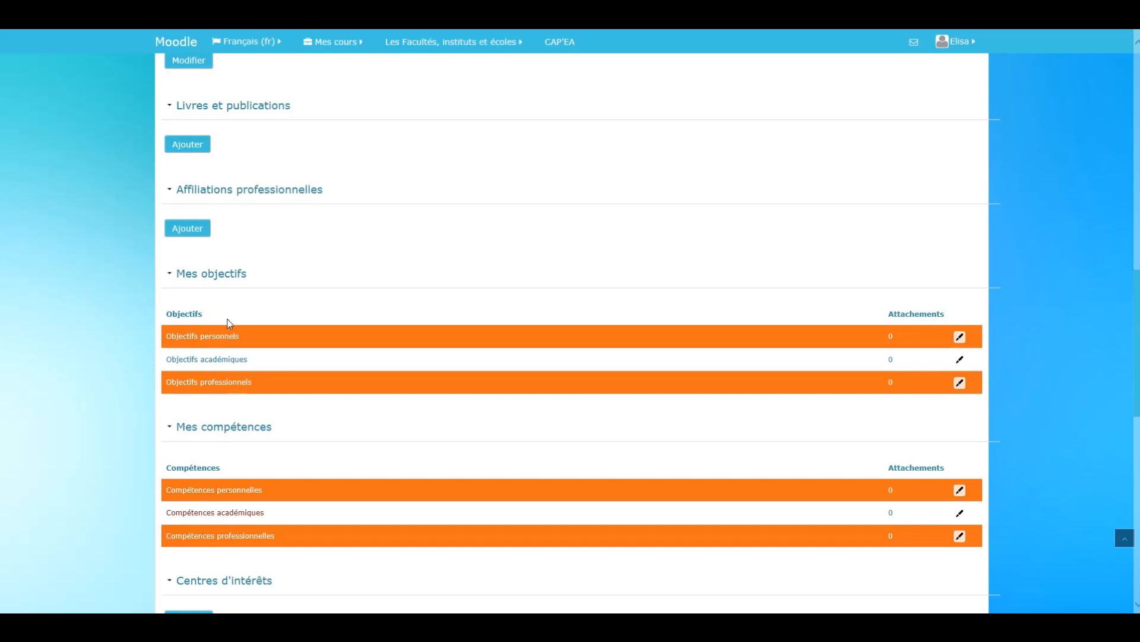
scroll(262, 456, "down", 2)
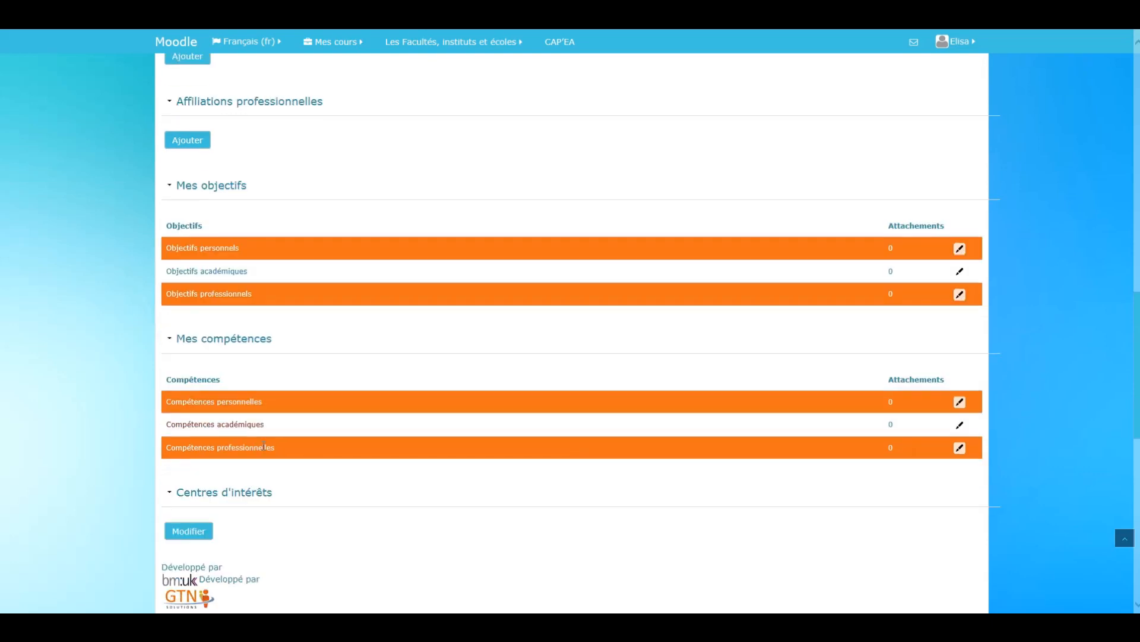
scroll(410, 476, "up", 10)
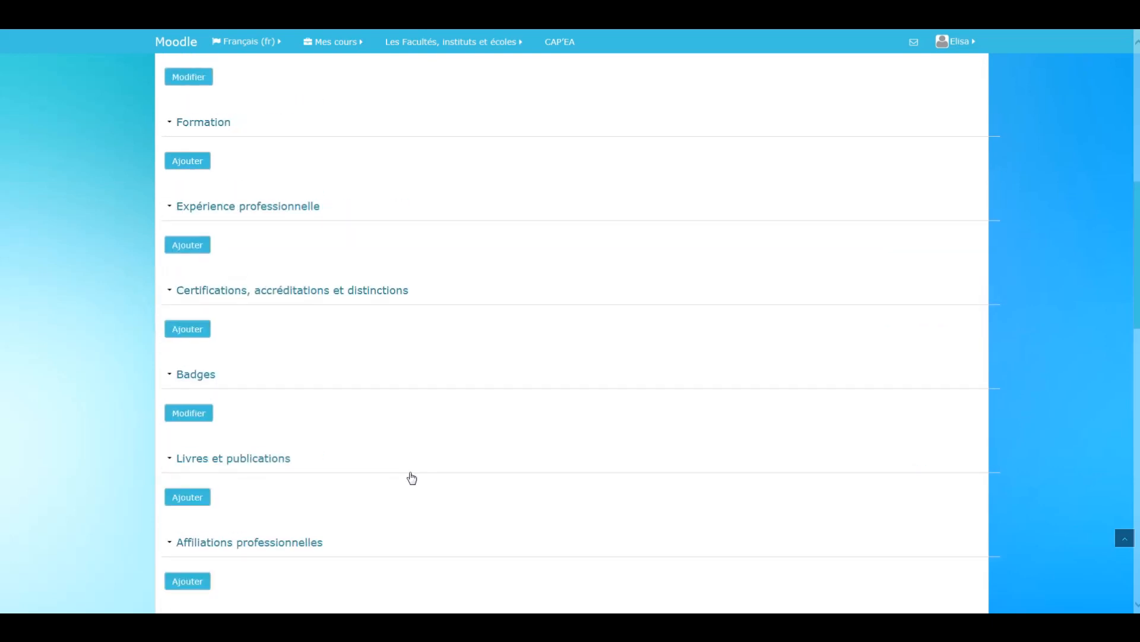
scroll(410, 477, "up", 3)
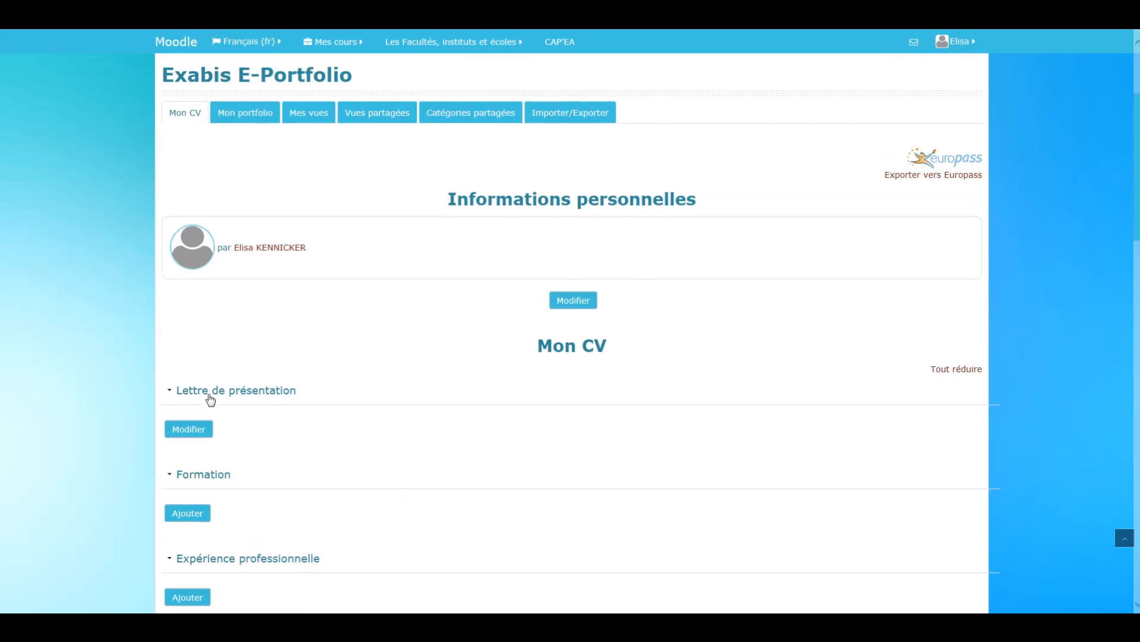
- Write a Lettre de présentation introducing the person by first name followed by "j'ai 20 ans", and save it
left_click(200, 433)
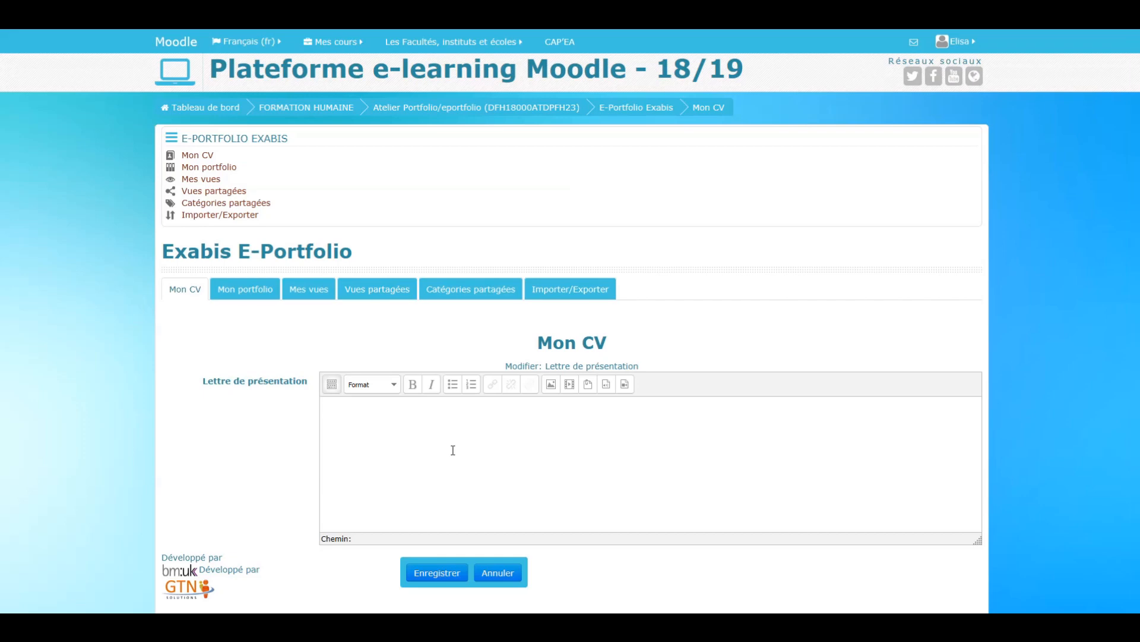
type("Je m")
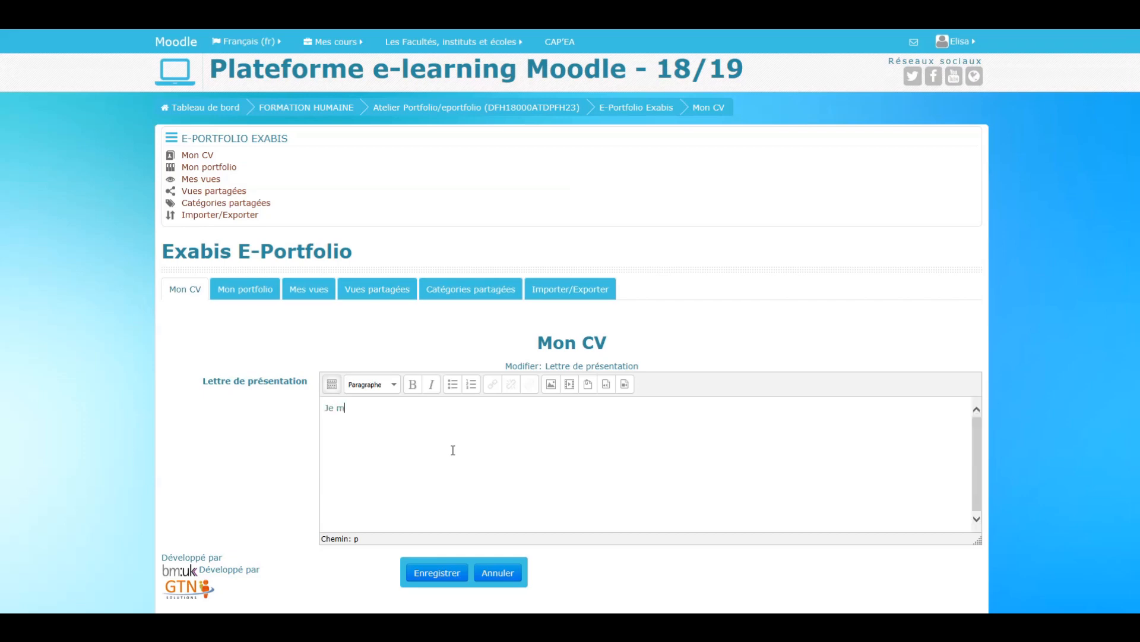
type("'apepelle Camille, j'ai 20 ans")
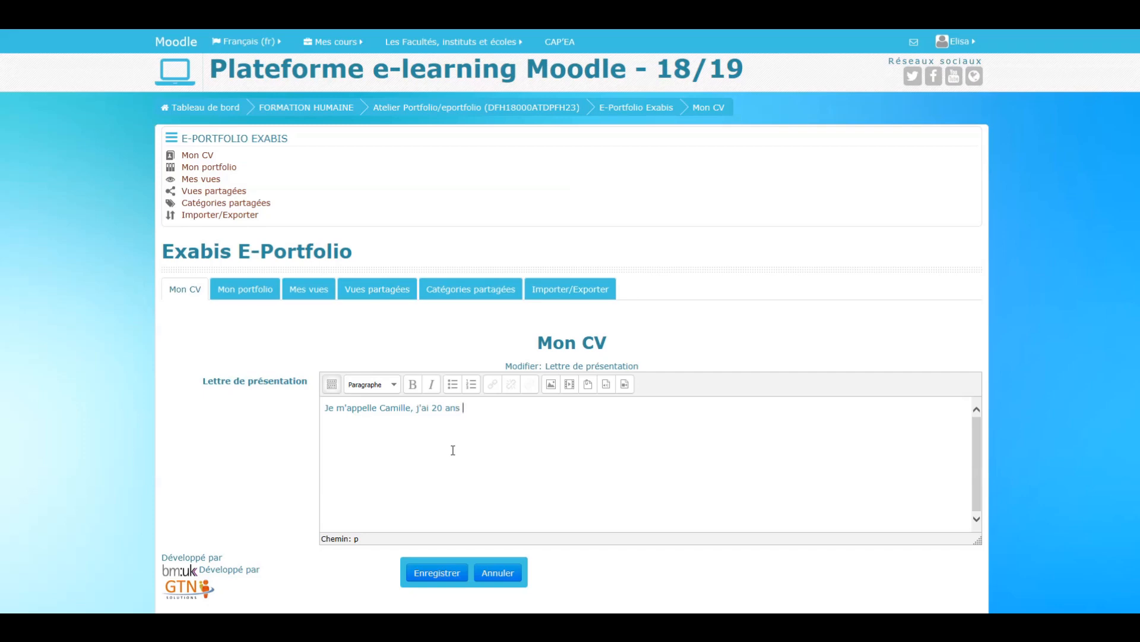
left_click(438, 573)
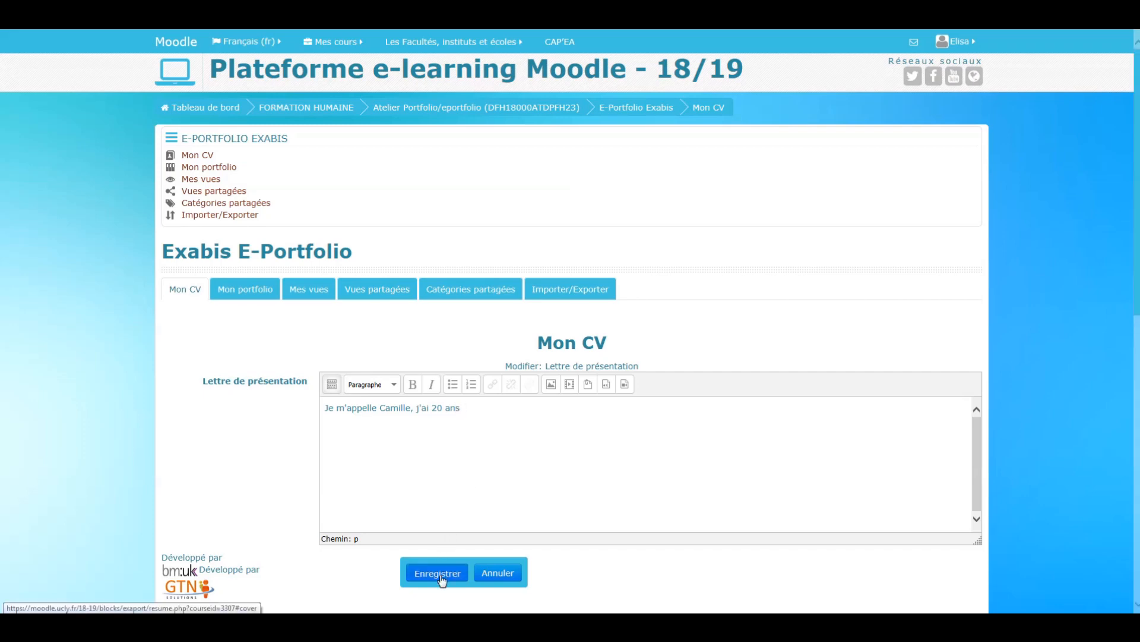
- Edit the Lettre de présentation to remove the age phrase after the first name, and save it
scroll(348, 343, "up", 6)
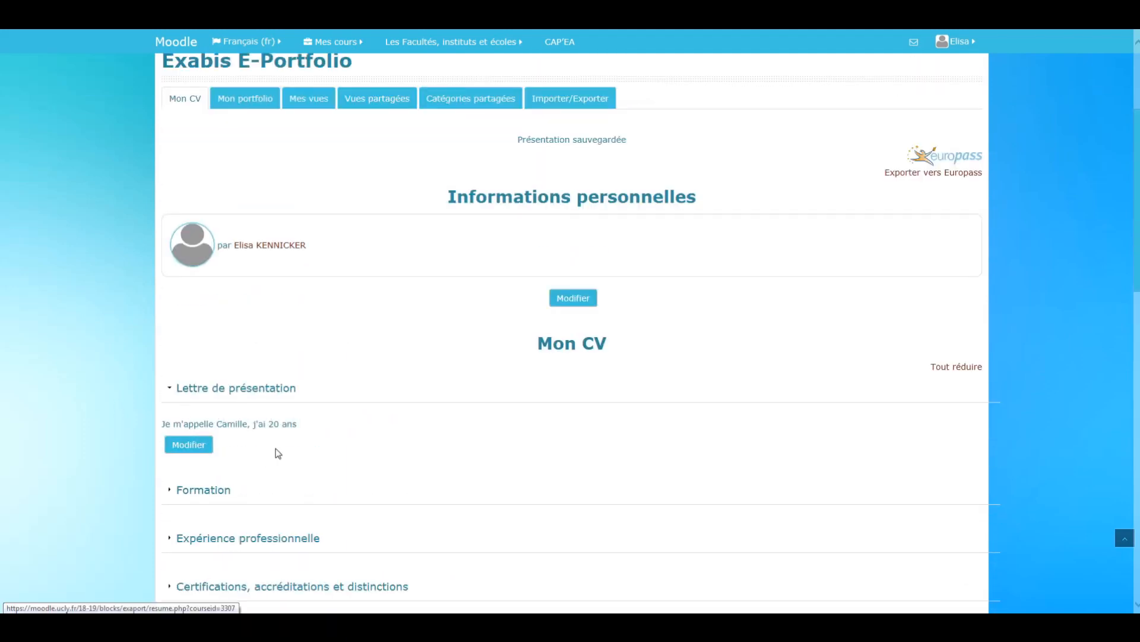
left_click(194, 450)
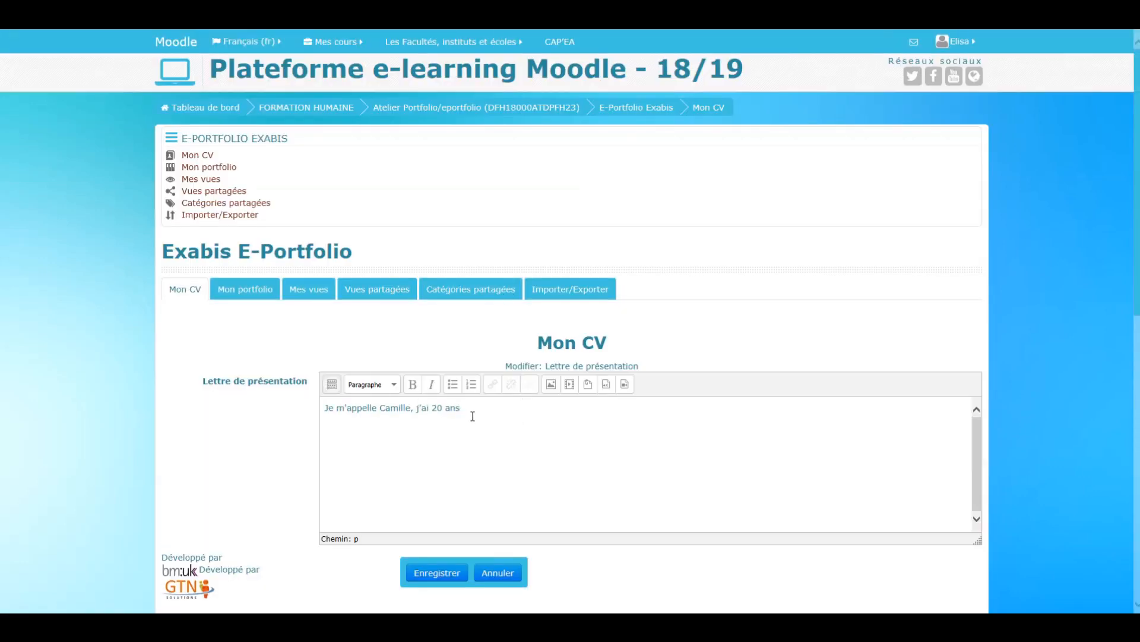
key("BackSpace")
key("BackSpace")
key("BackSpace")
key("BackSpace")
key("BackSpace")
key("BackSpace")
key("BackSpace")
key("BackSpace")
key("BackSpace")
key("BackSpace")
key("BackSpace")
left_click(437, 572)
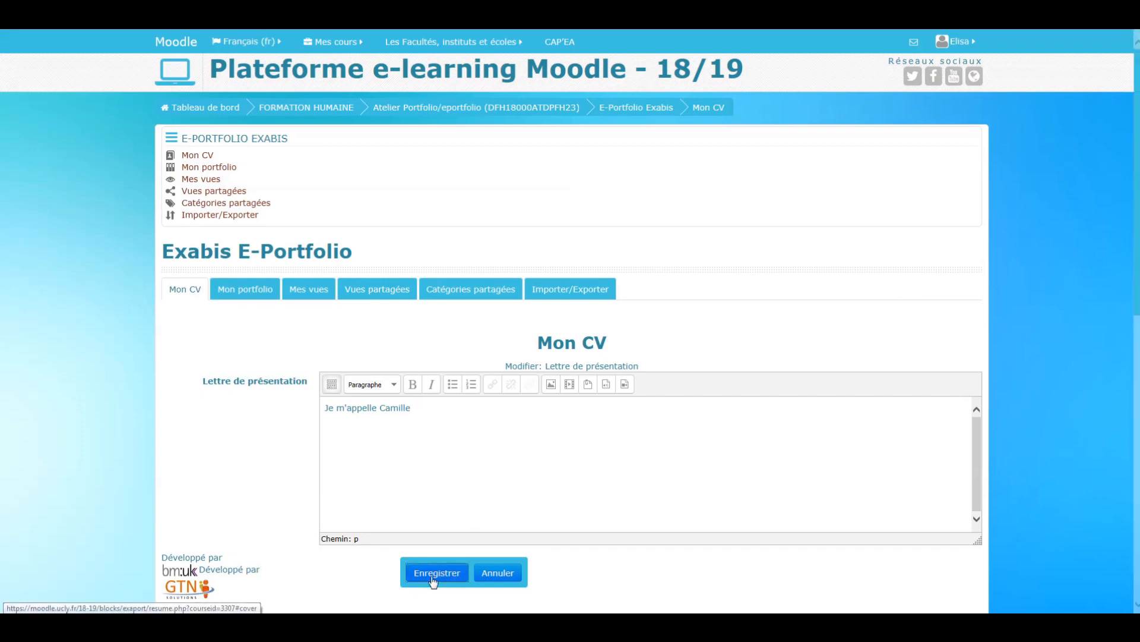
- Start a new entry in the CV's Formation section and look over its form fields
scroll(351, 329, "up", 3)
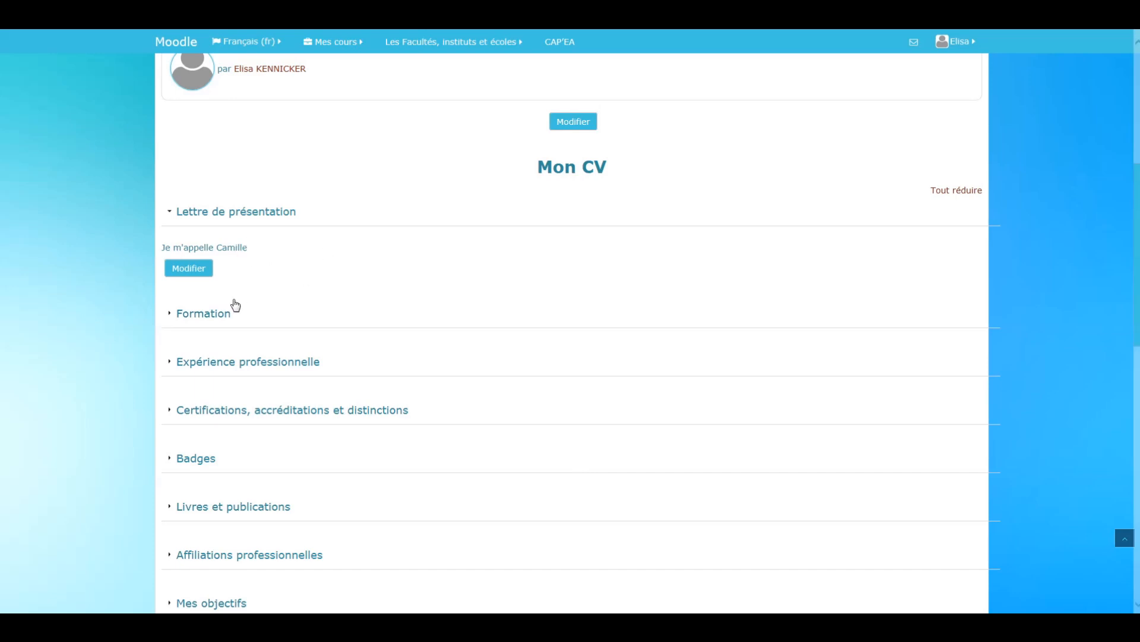
left_click(215, 315)
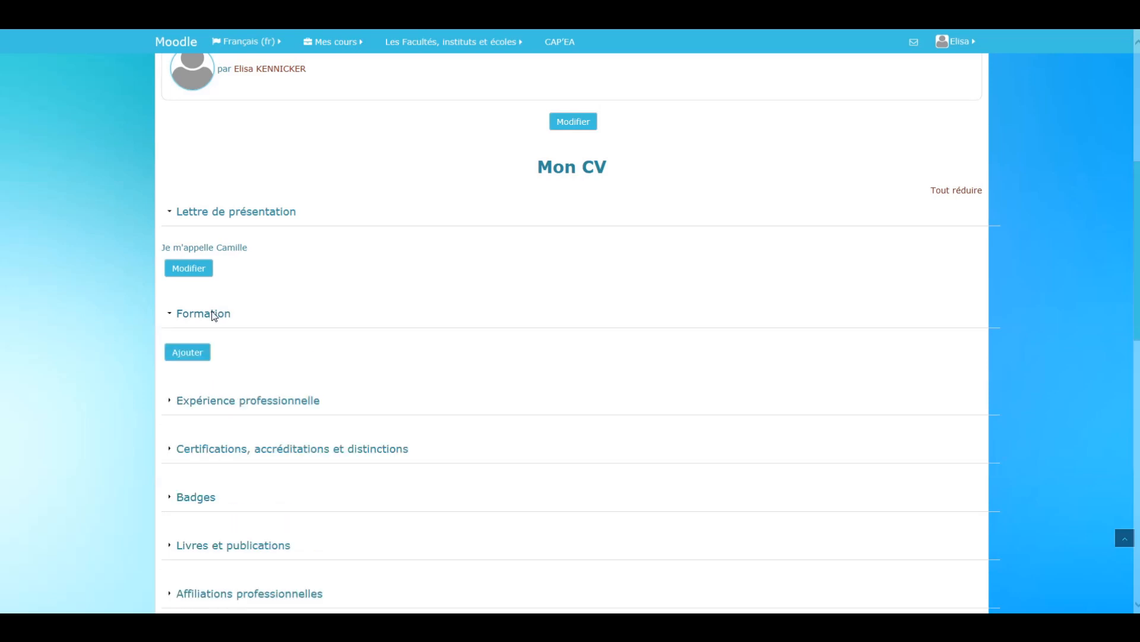
left_click(200, 356)
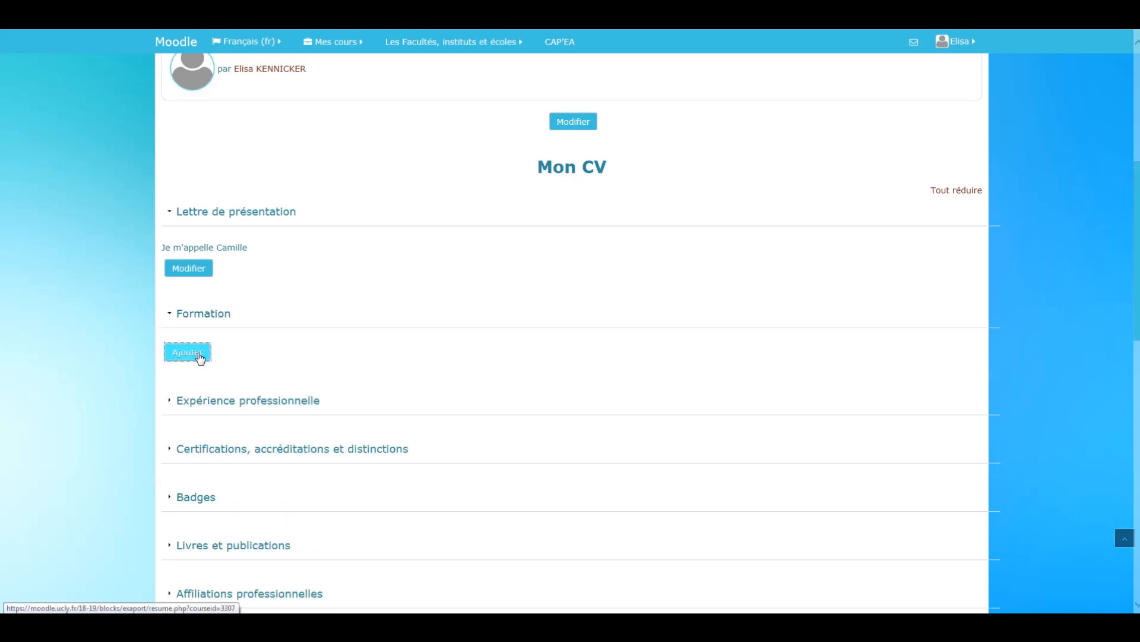
left_click(388, 382)
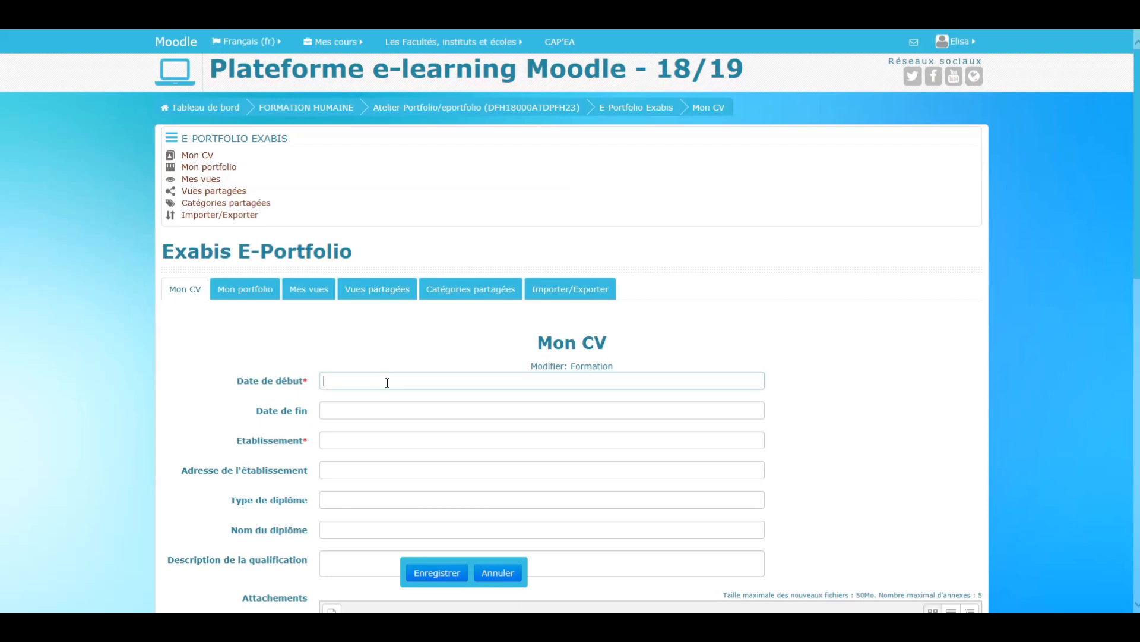
scroll(831, 308, "down", 3)
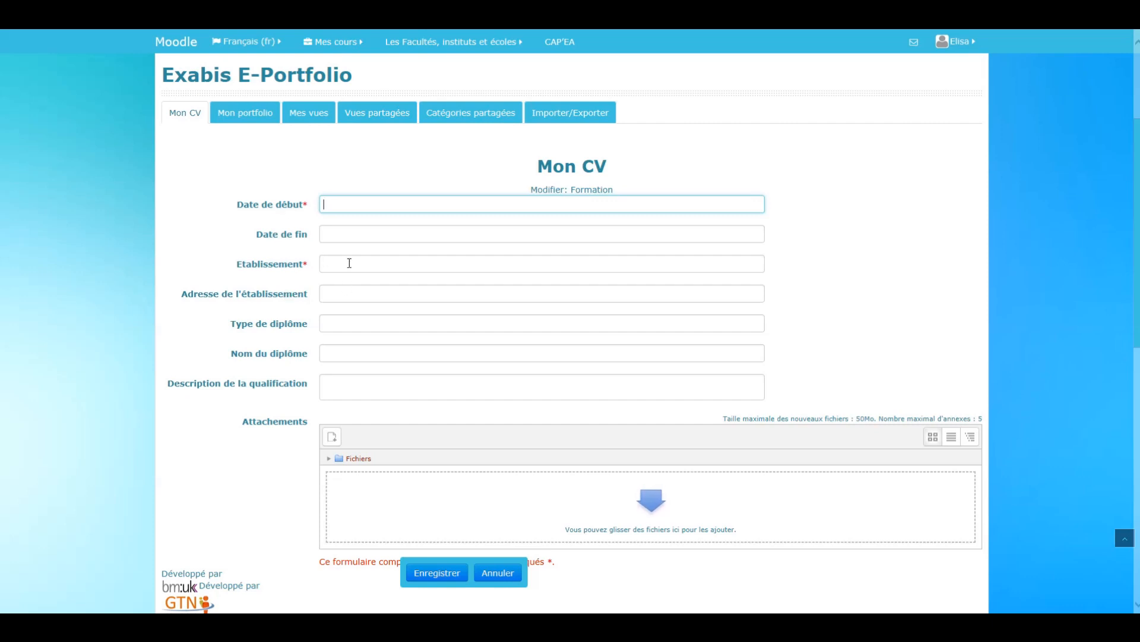
left_click(348, 269)
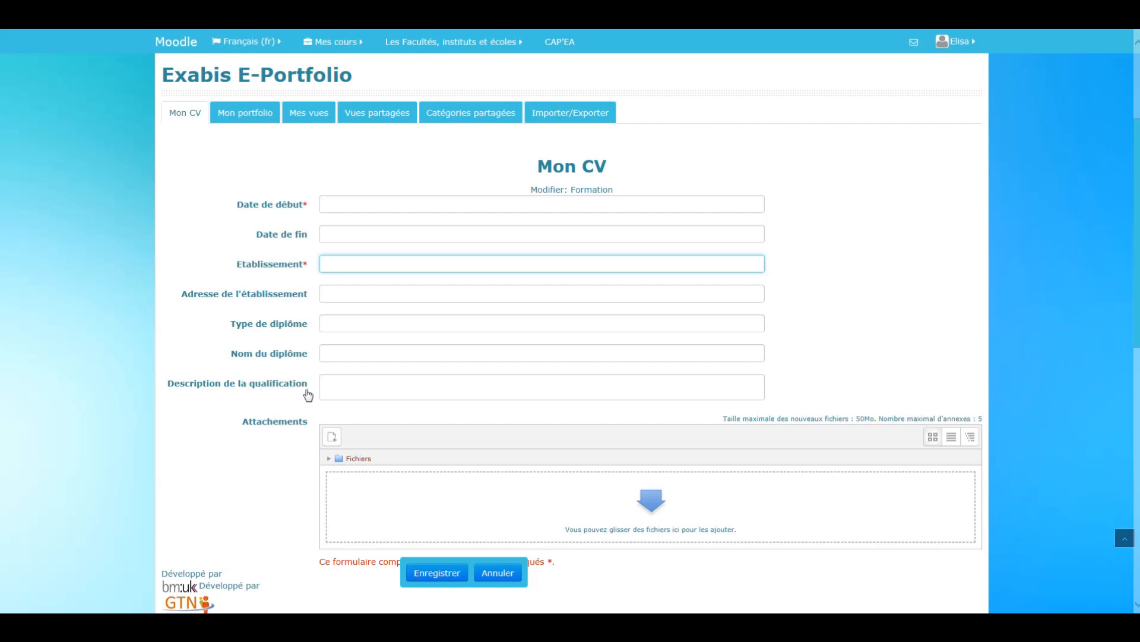
left_click(376, 389)
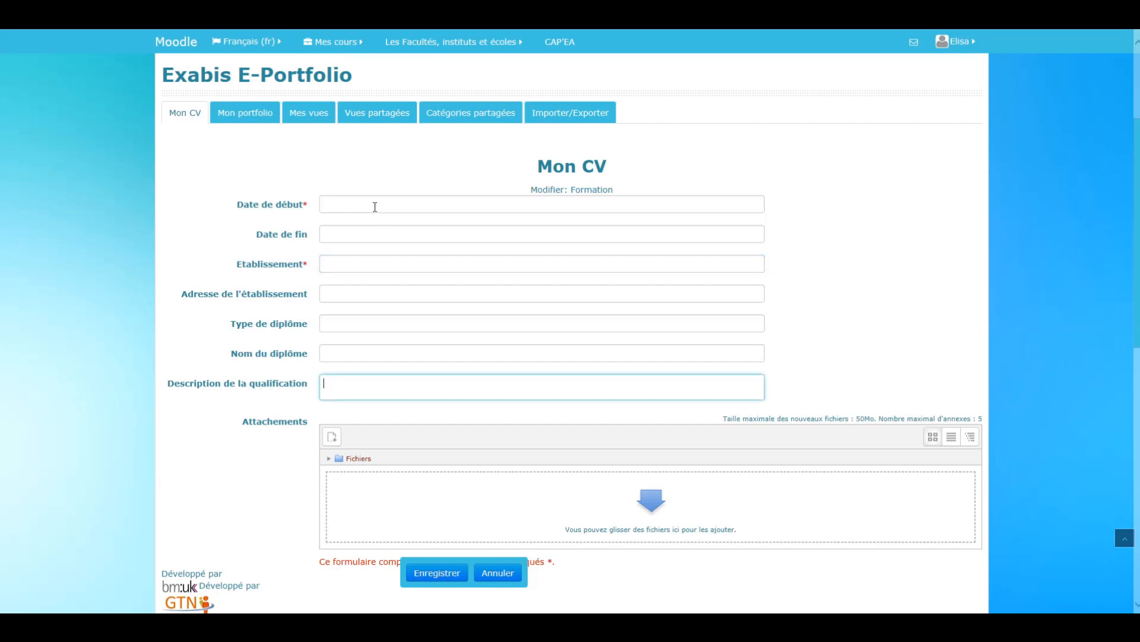
- Set the Formation entry's start date to 2010 and its end date to 2012
left_click(375, 206)
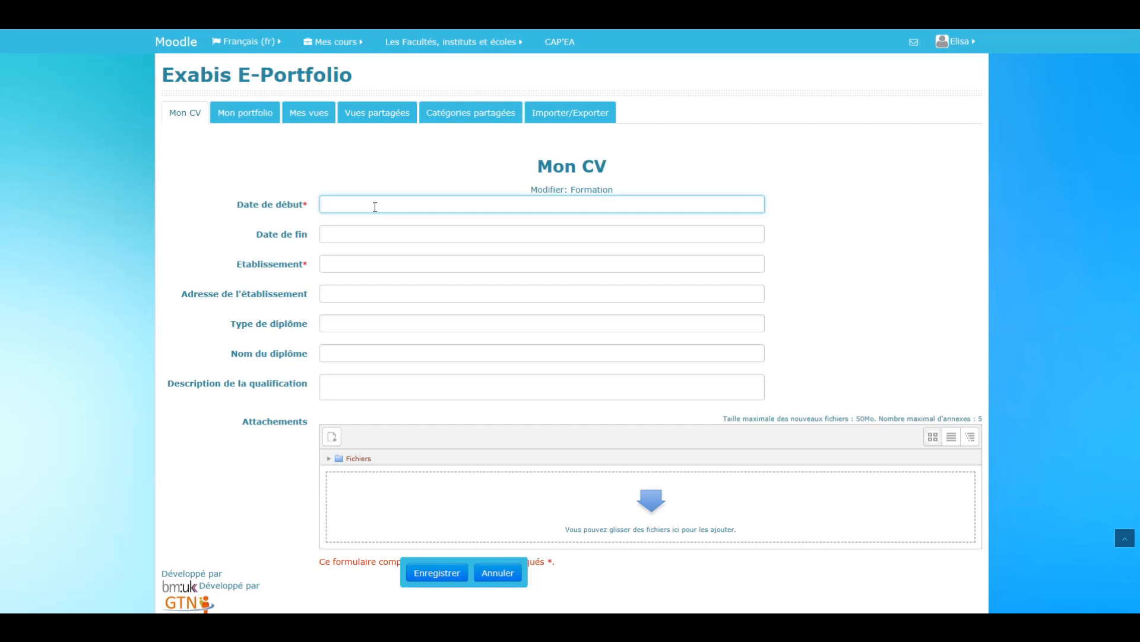
type("2010")
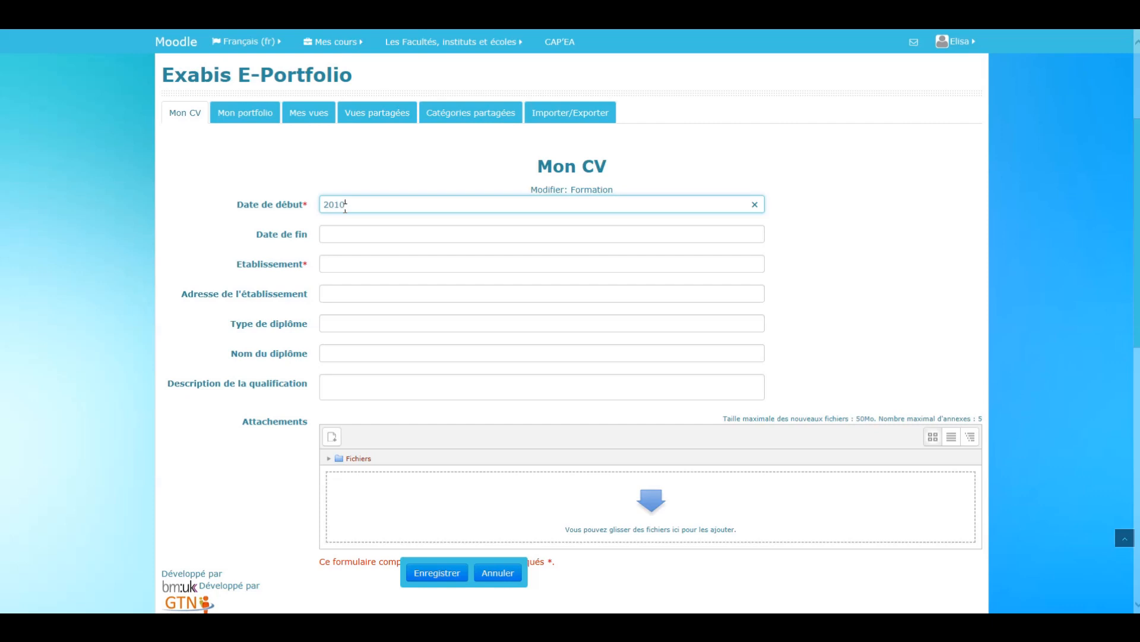
left_click(353, 235)
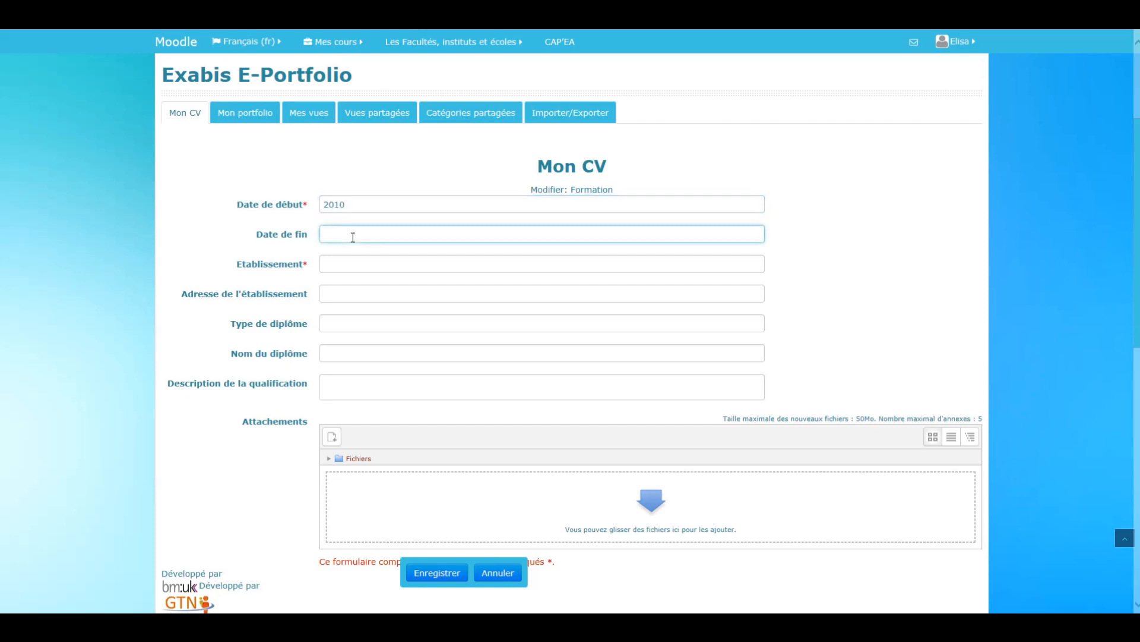
type("2012")
- Enter IMAGE SA Paris as the establishment and BTS as the diploma type, leaving the establishment address empty
left_click(356, 265)
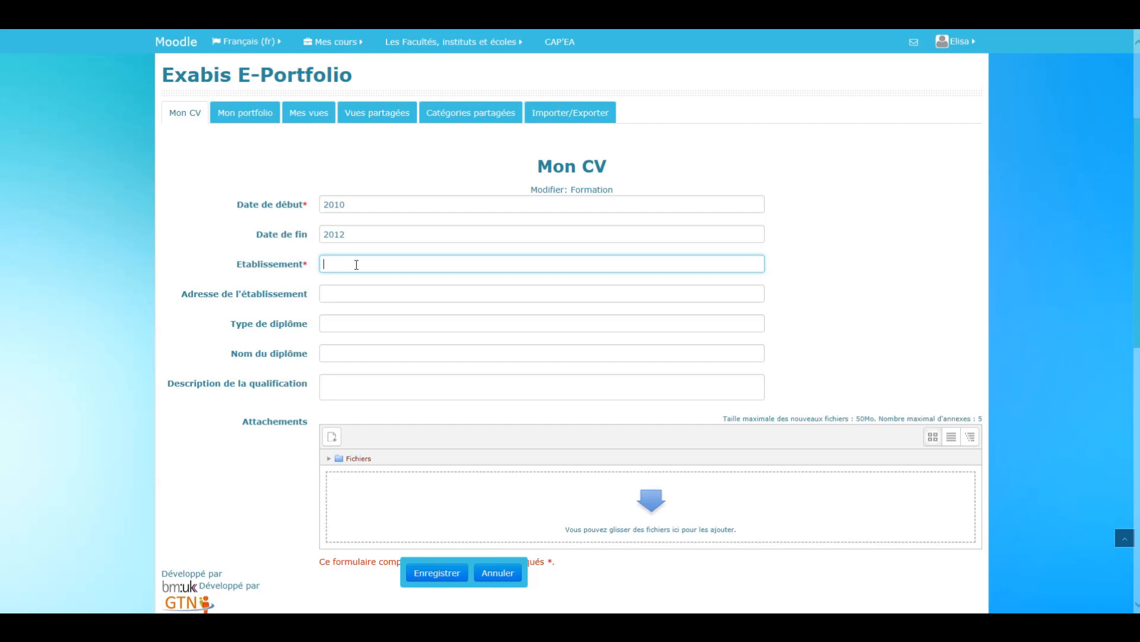
type("IMAGE")
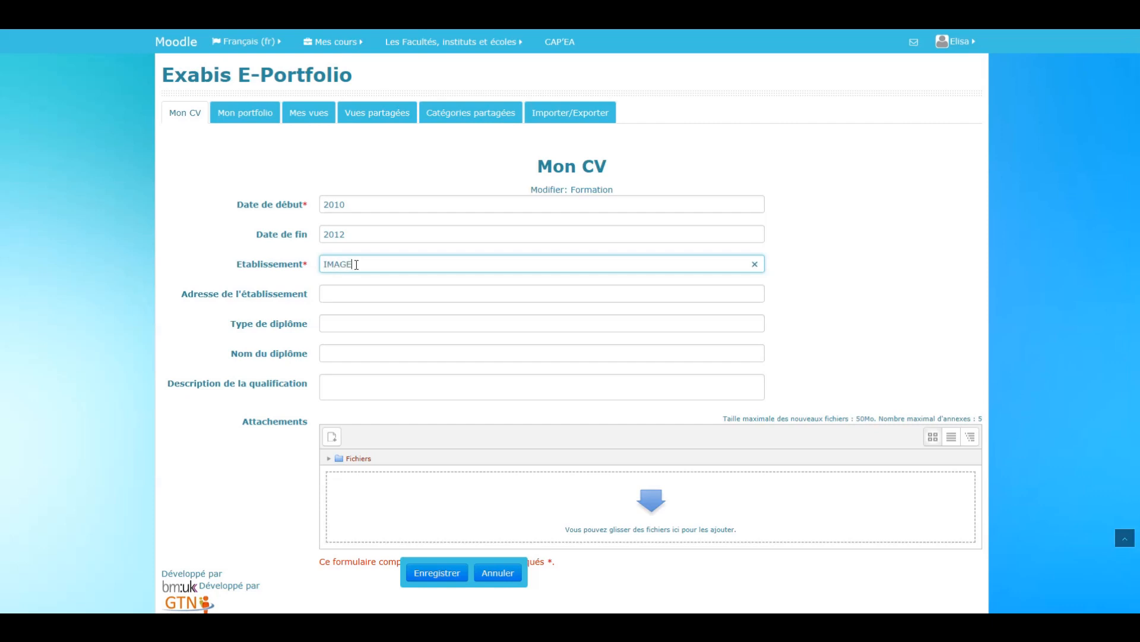
type(" EA")
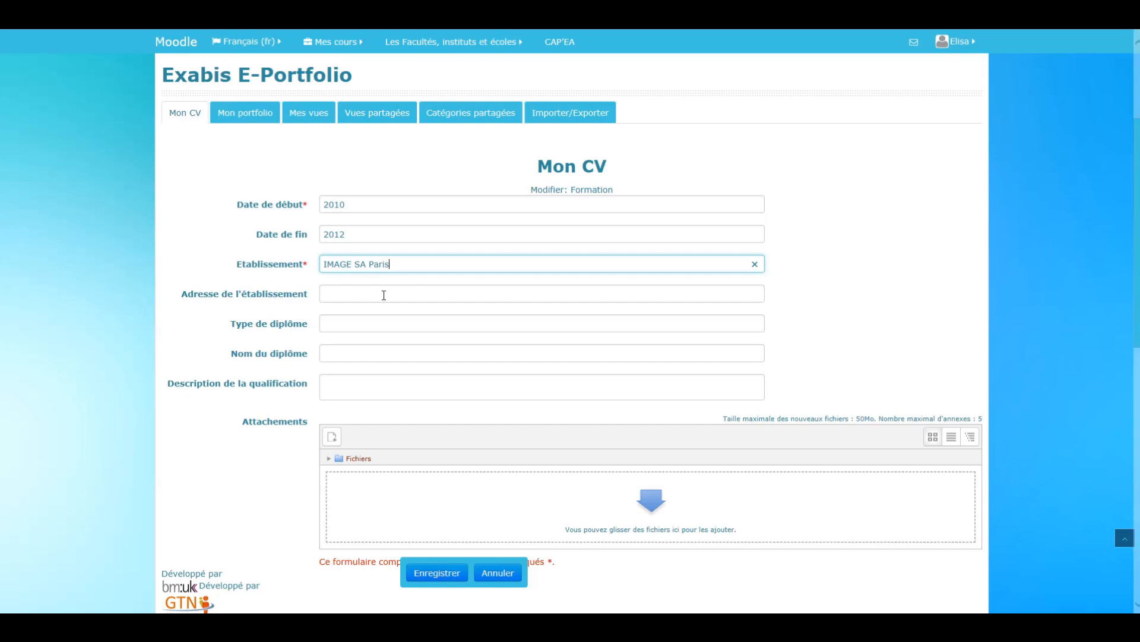
left_click(364, 300)
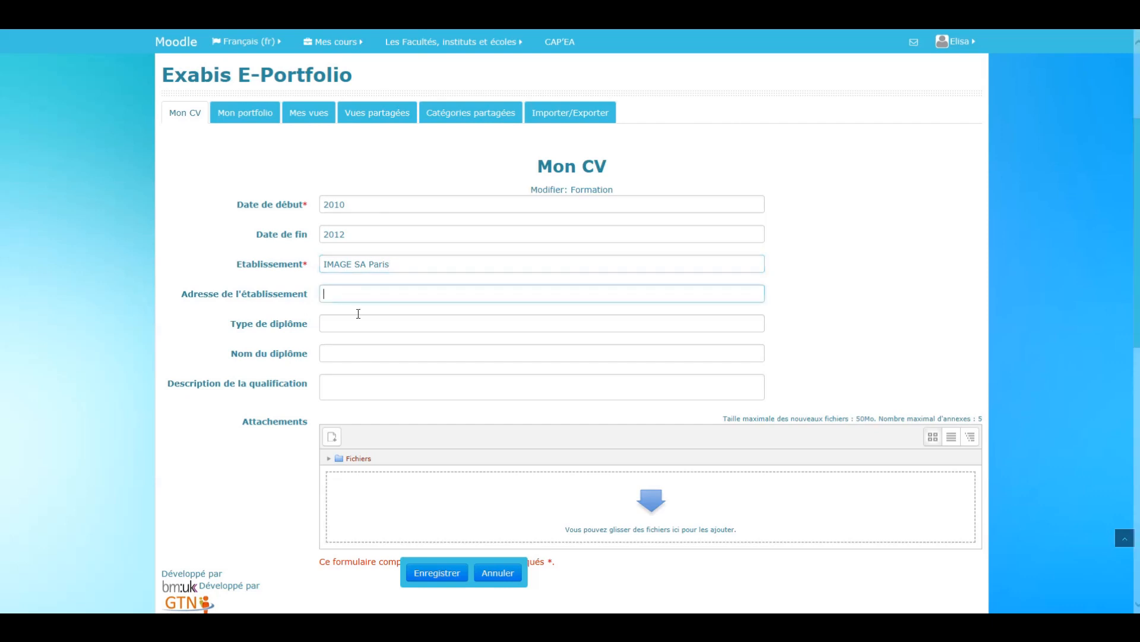
left_click(343, 325)
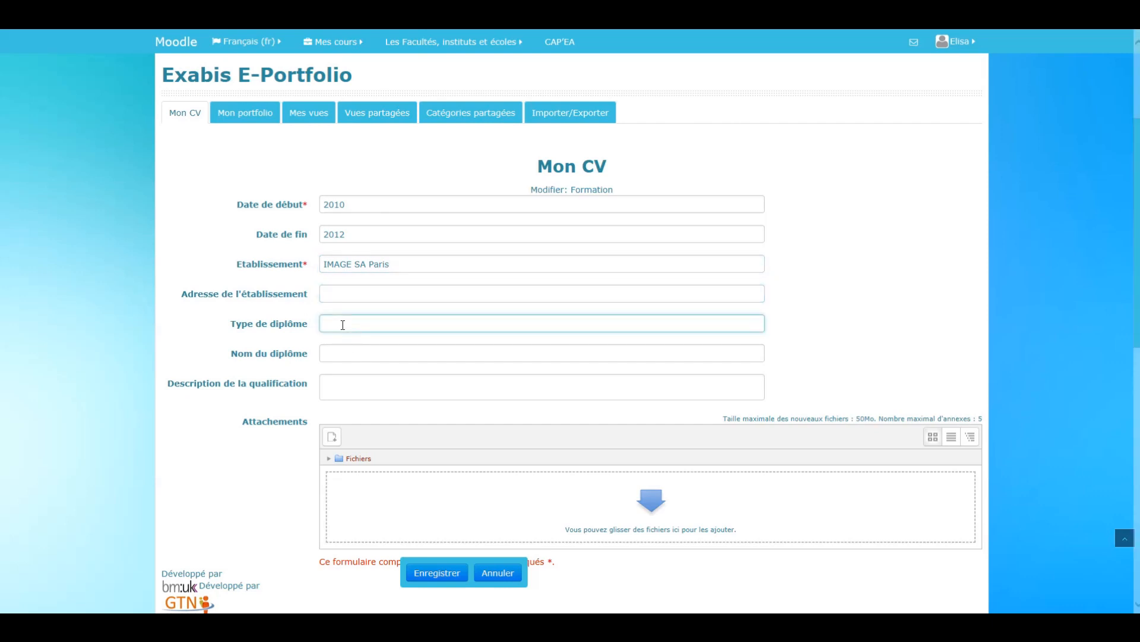
type("BTS")
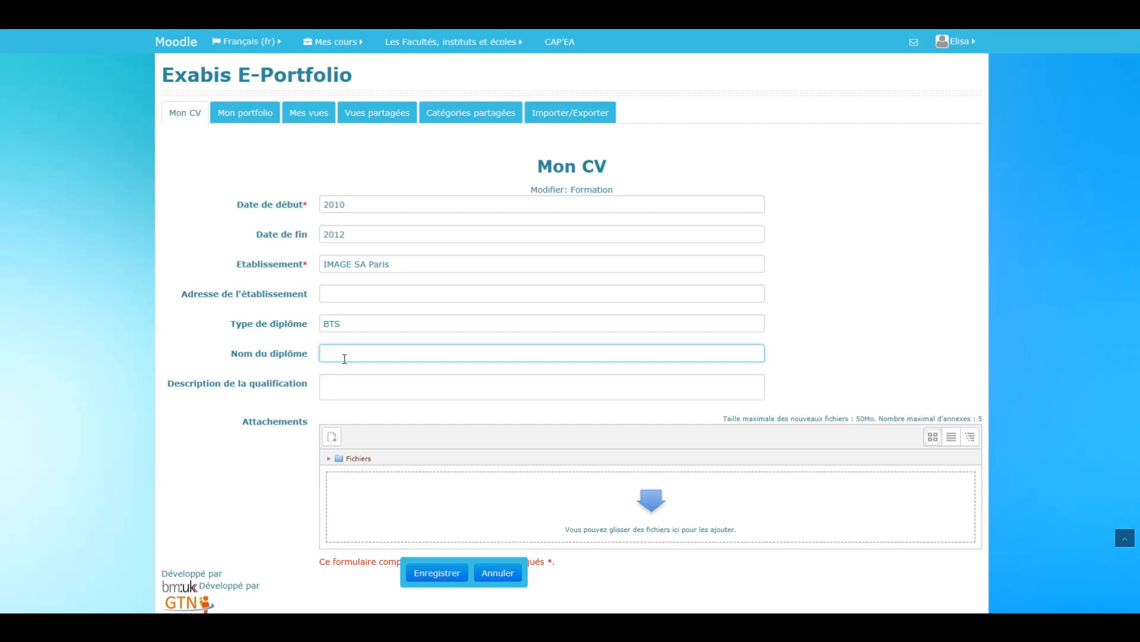
- Enter BTS Assistante de gestion as the diploma name, leave the qualification description empty, and save the Formation entry
type("BTS Assistanyt")
key("BackSpace")
type("te de gestion")
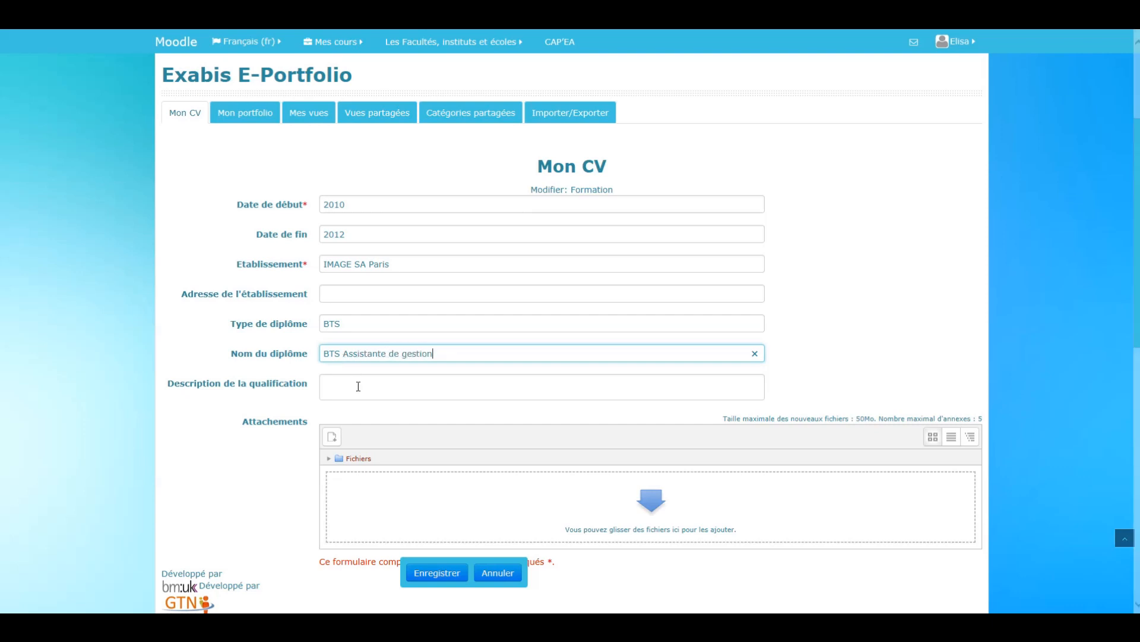
left_click(359, 389)
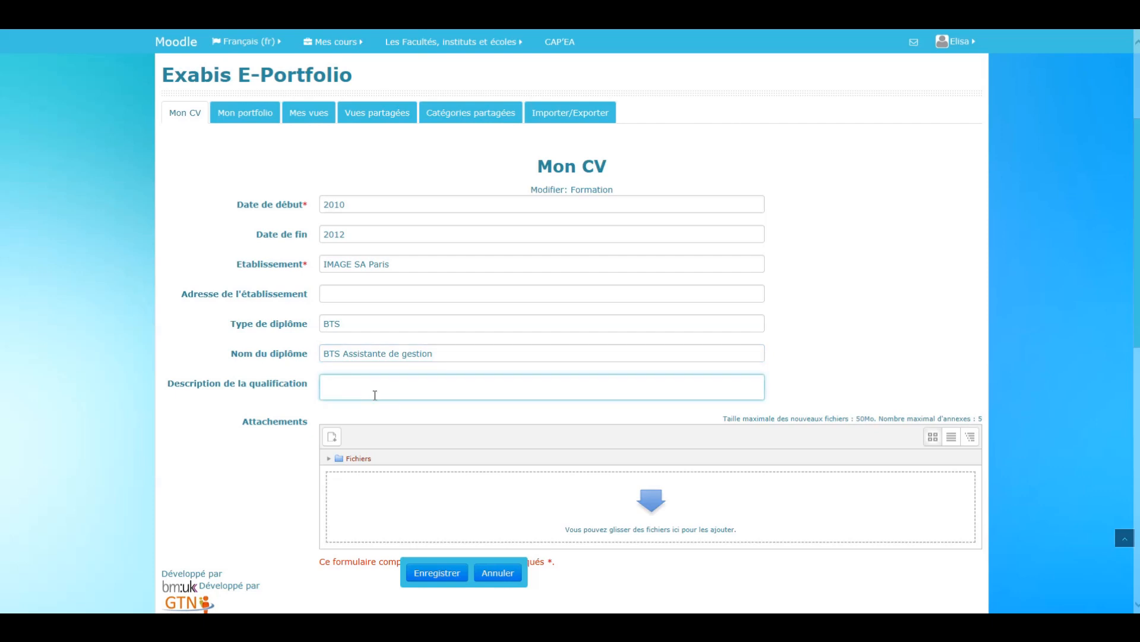
scroll(508, 406, "down", 2)
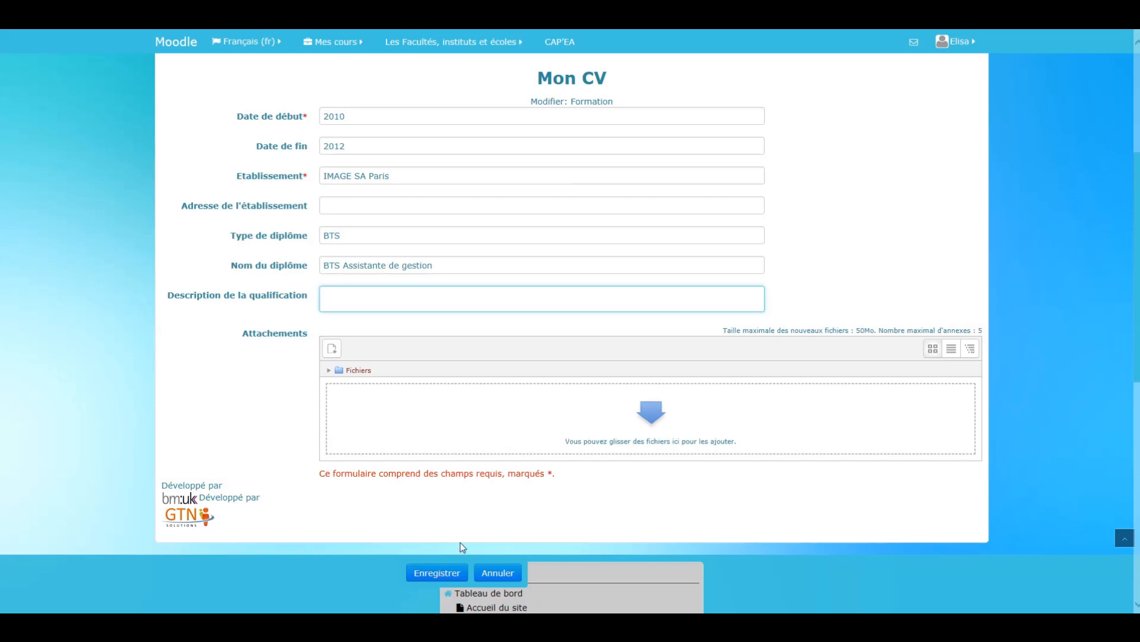
left_click(443, 574)
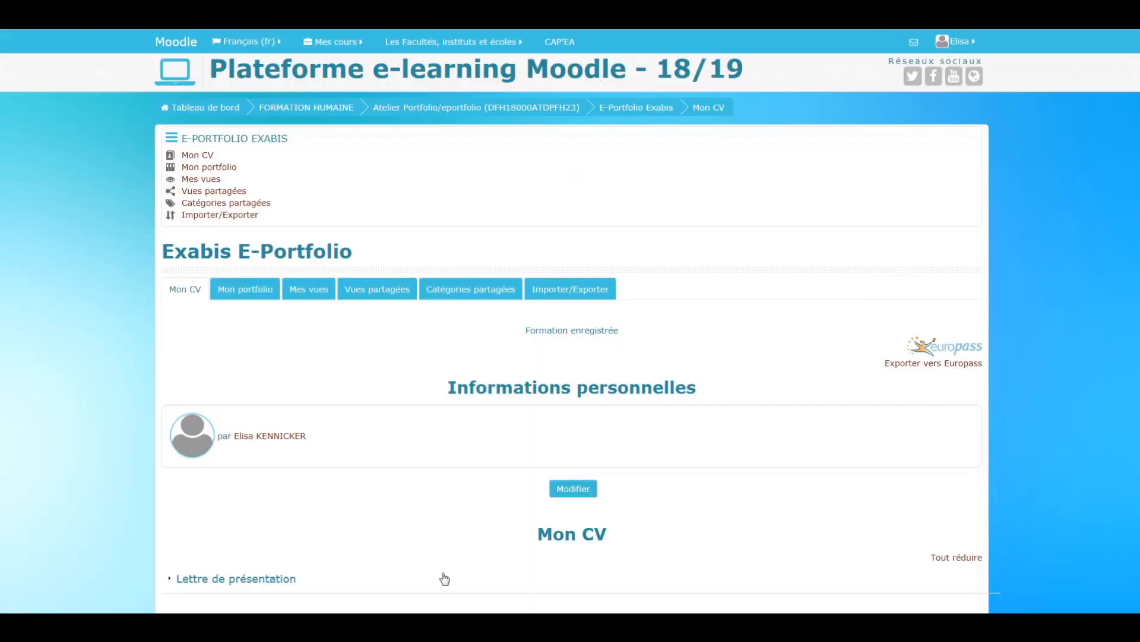
scroll(461, 395, "up", 5)
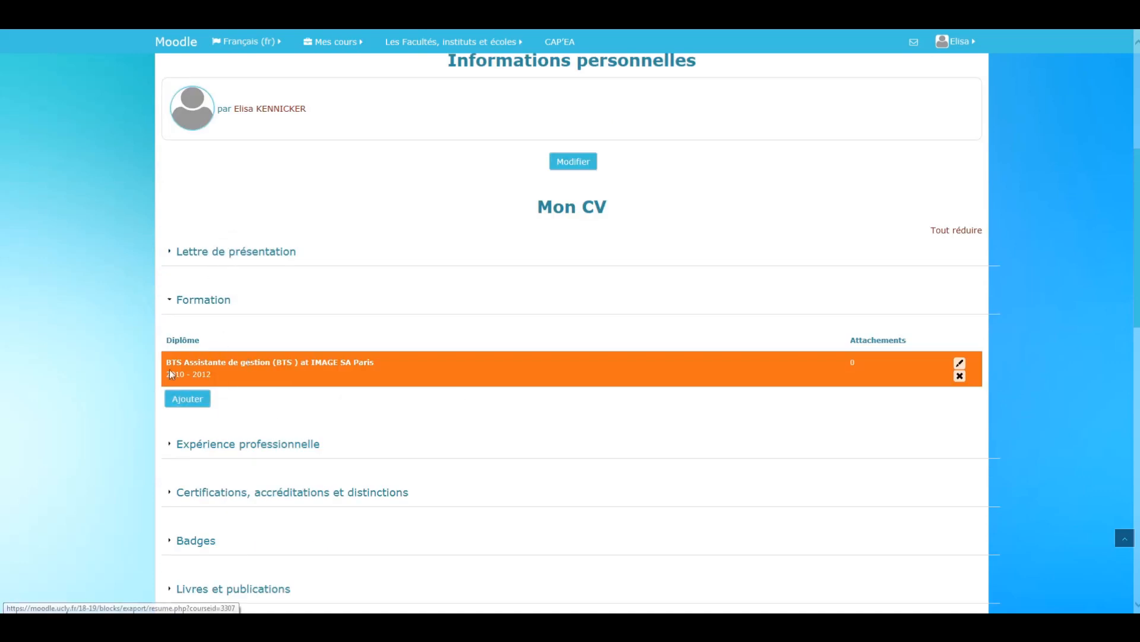
- Reopen the BTS Assistante de gestion entry to view its form, and save it without changes
left_click(961, 363)
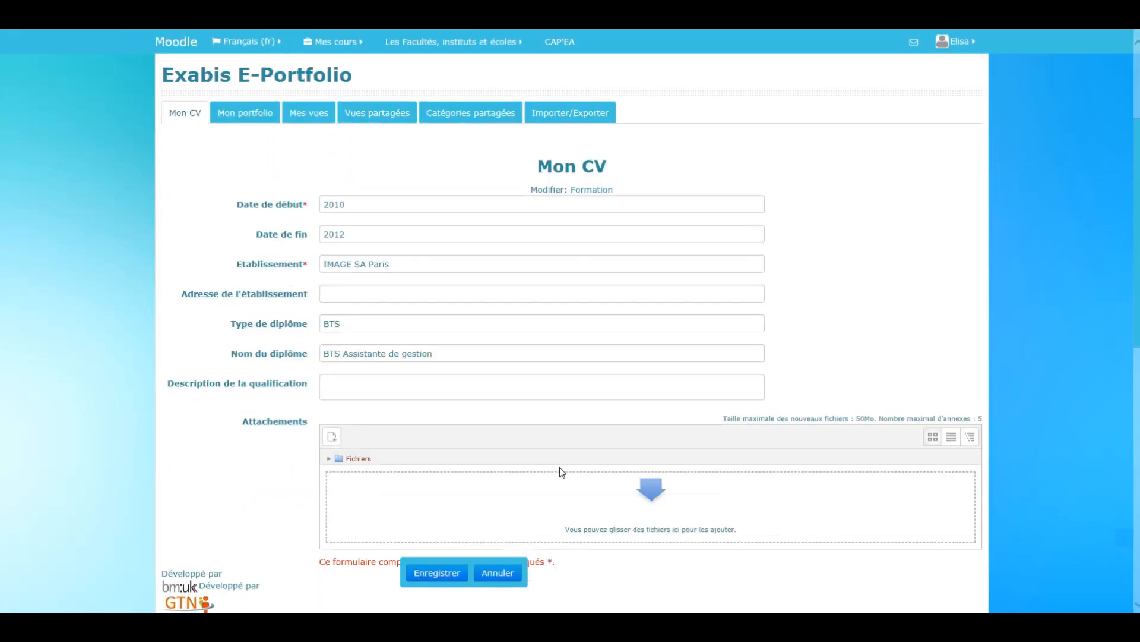
scroll(559, 471, "down", 2)
left_click(437, 573)
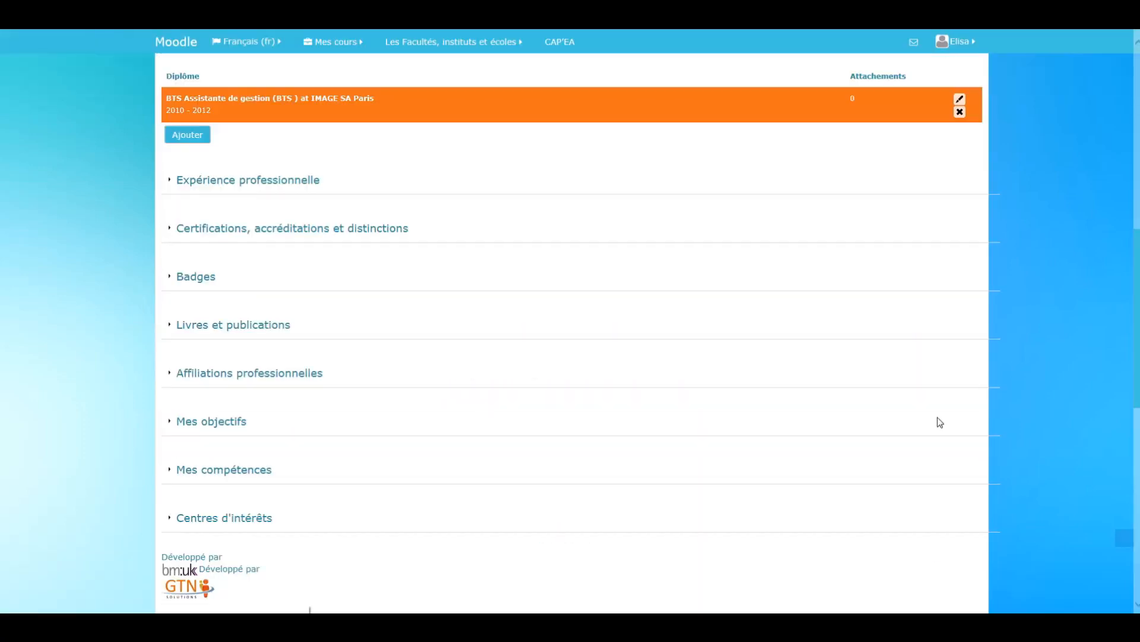
- Expand the CV's Expérience professionnelle section and start a new job entry in it
scroll(899, 338, "up", 3)
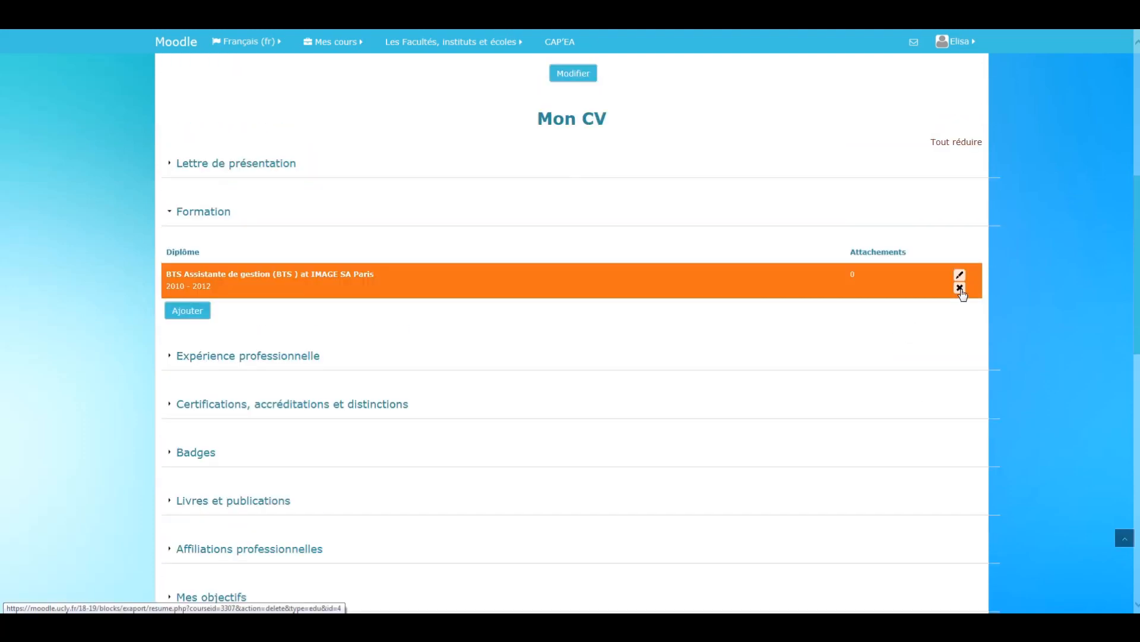
left_click(169, 357)
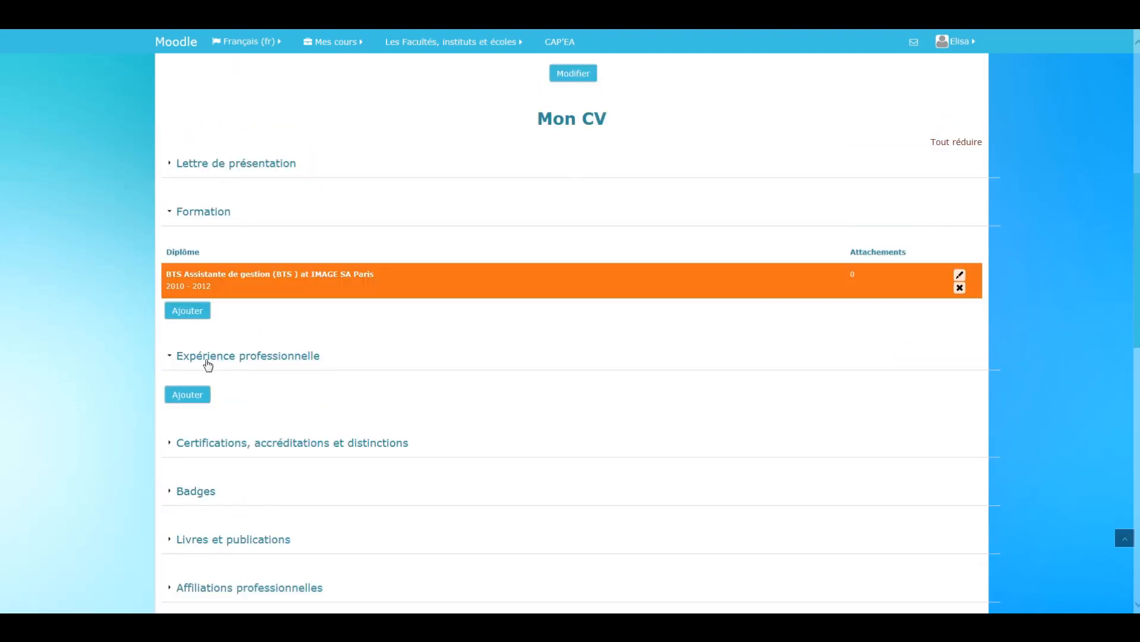
left_click(203, 404)
scroll(344, 318, "down", 2)
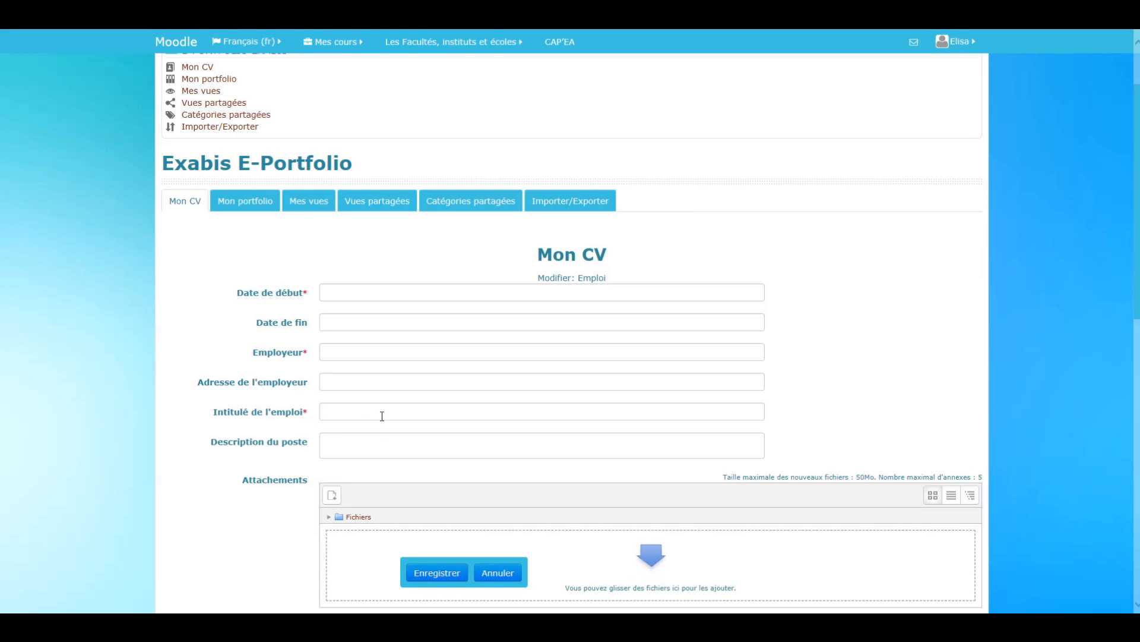
- Set the job entry's start date to Septembre 2012 and its end date to Mars 2012
left_click(342, 293)
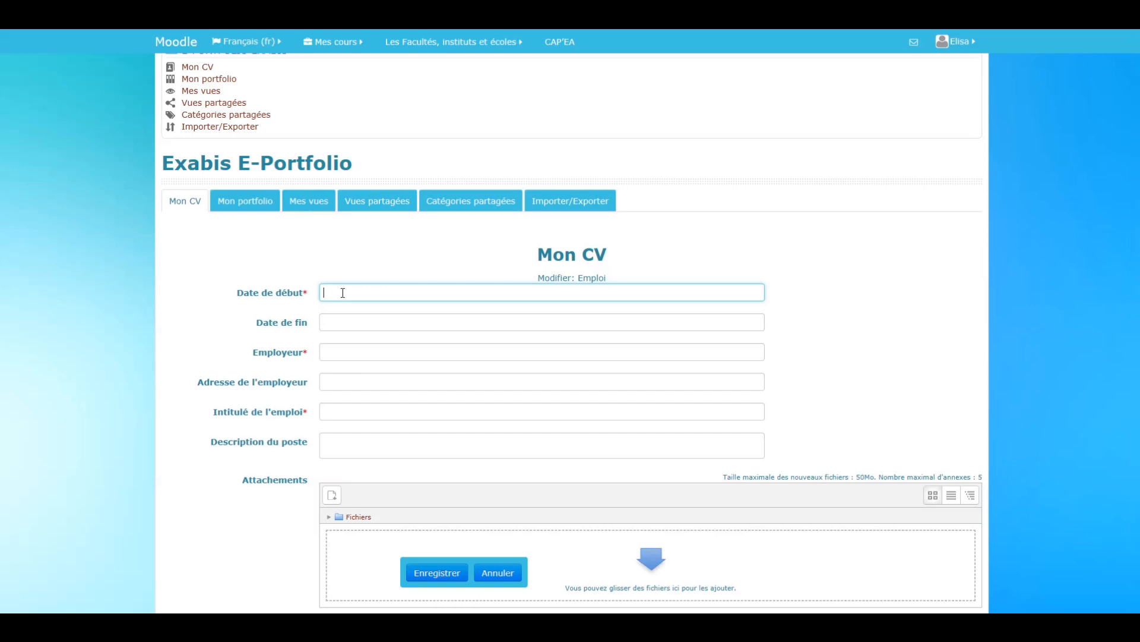
type("Septembre 2012")
left_click(364, 316)
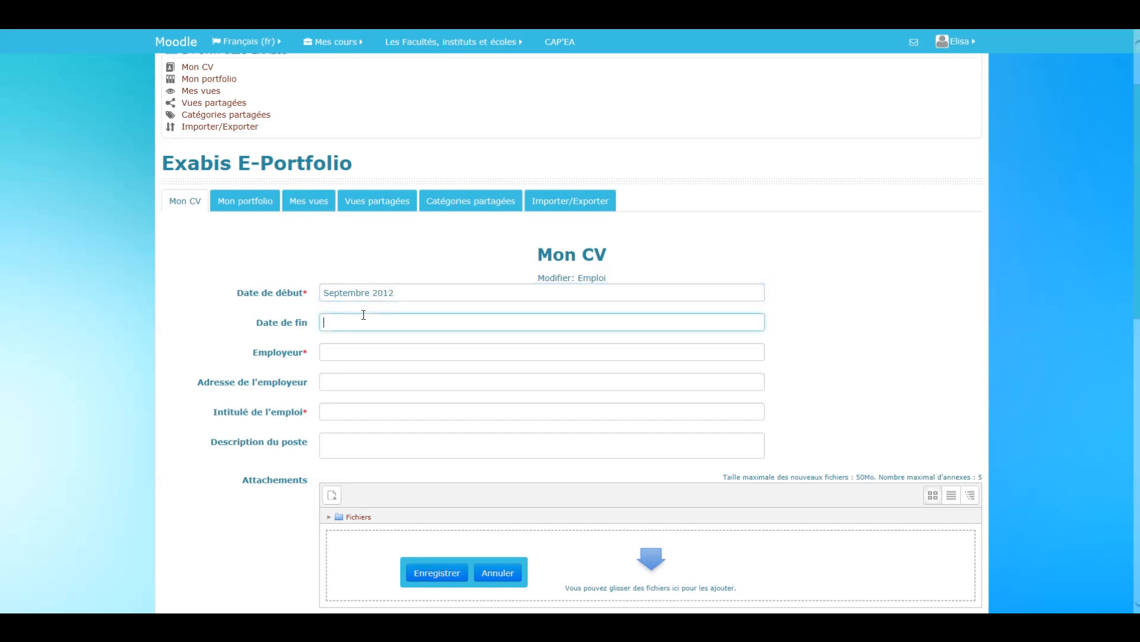
type("Mars 2012")
- Enter Assistante Juriste as the job title and Parfires Paris as the employer
left_click(350, 408)
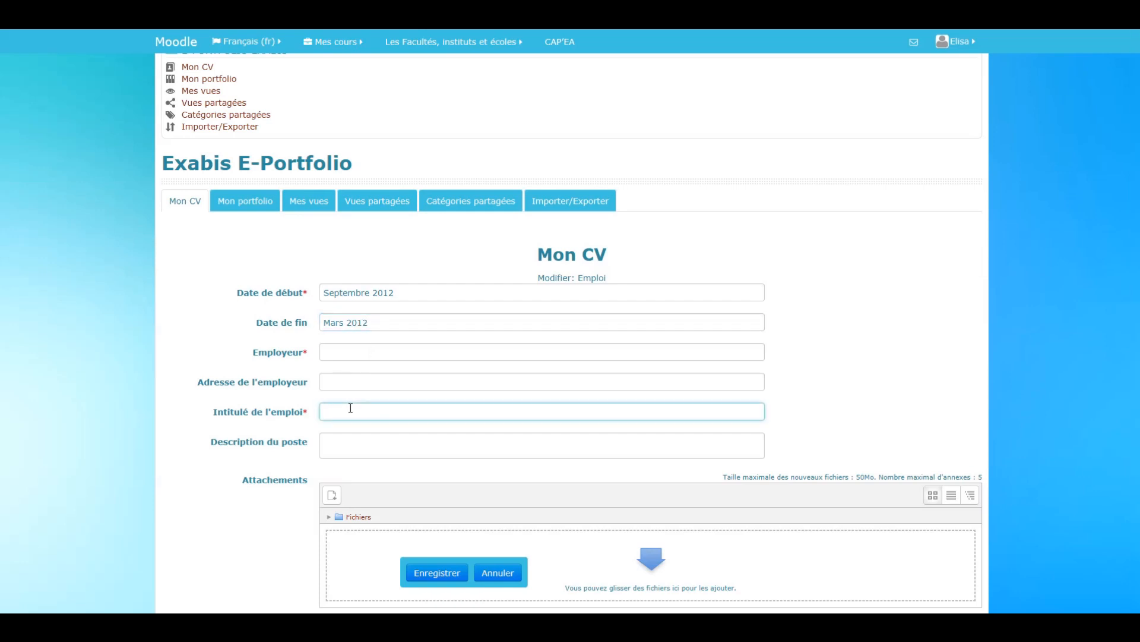
type("Assistante Juriste")
left_click(357, 352)
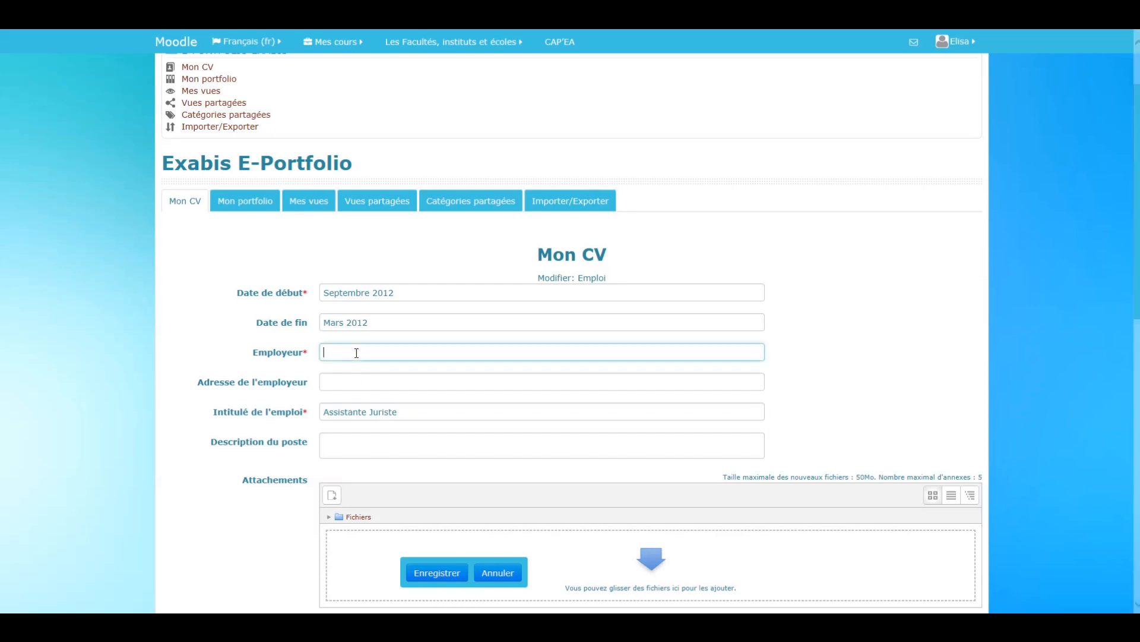
type("Parfires Paris")
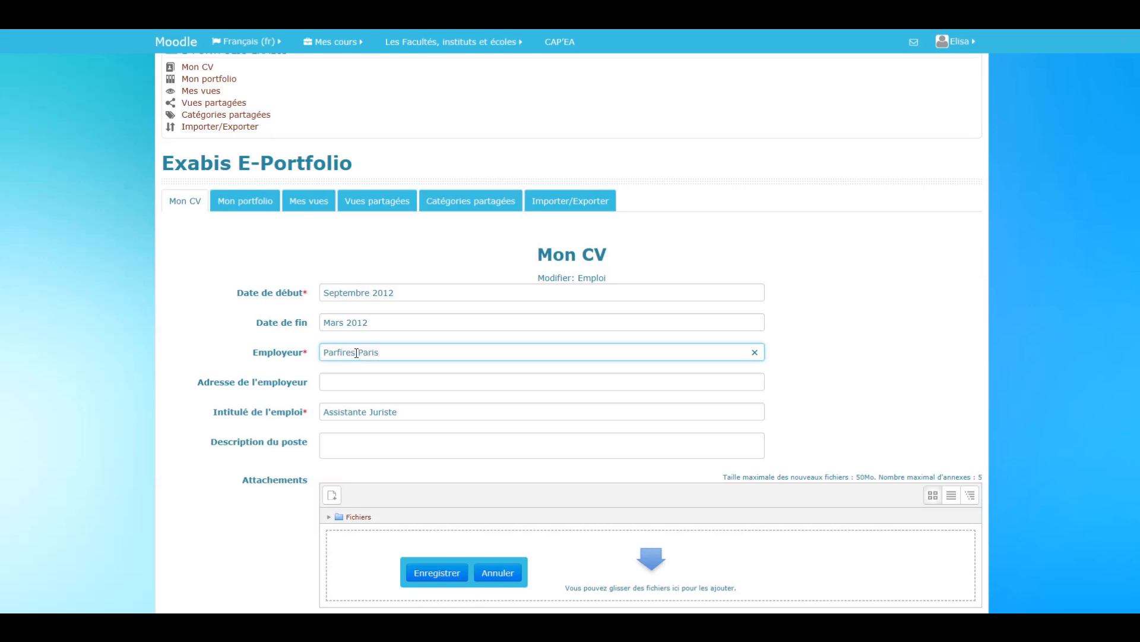
- Leave the job description empty and save the Expérience professionnelle entry
left_click(351, 451)
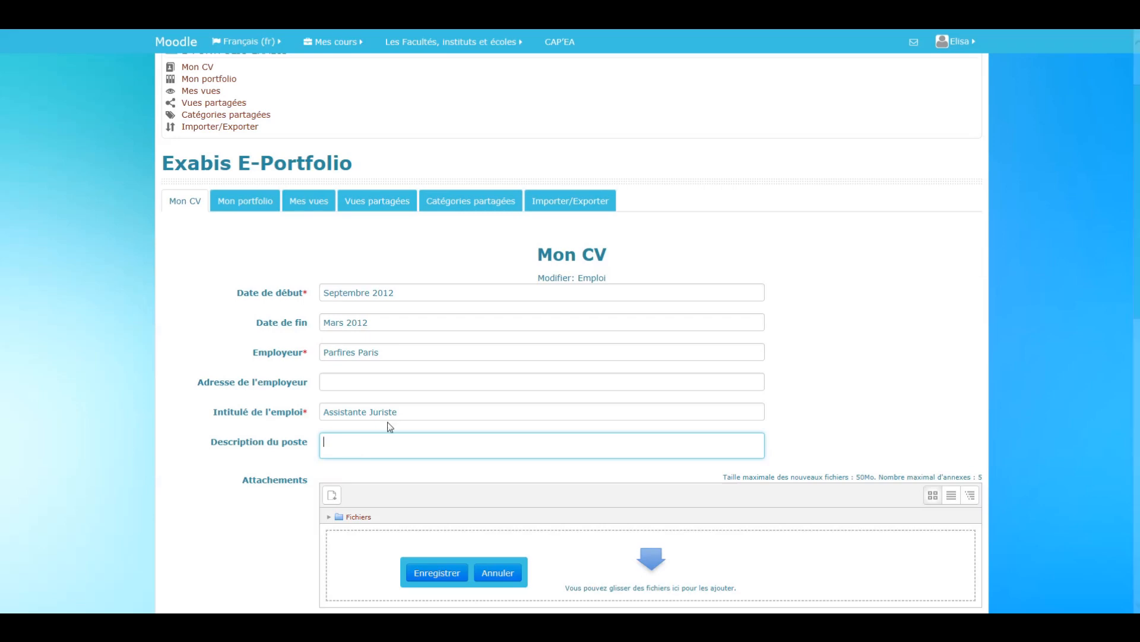
scroll(590, 426, "up", 3)
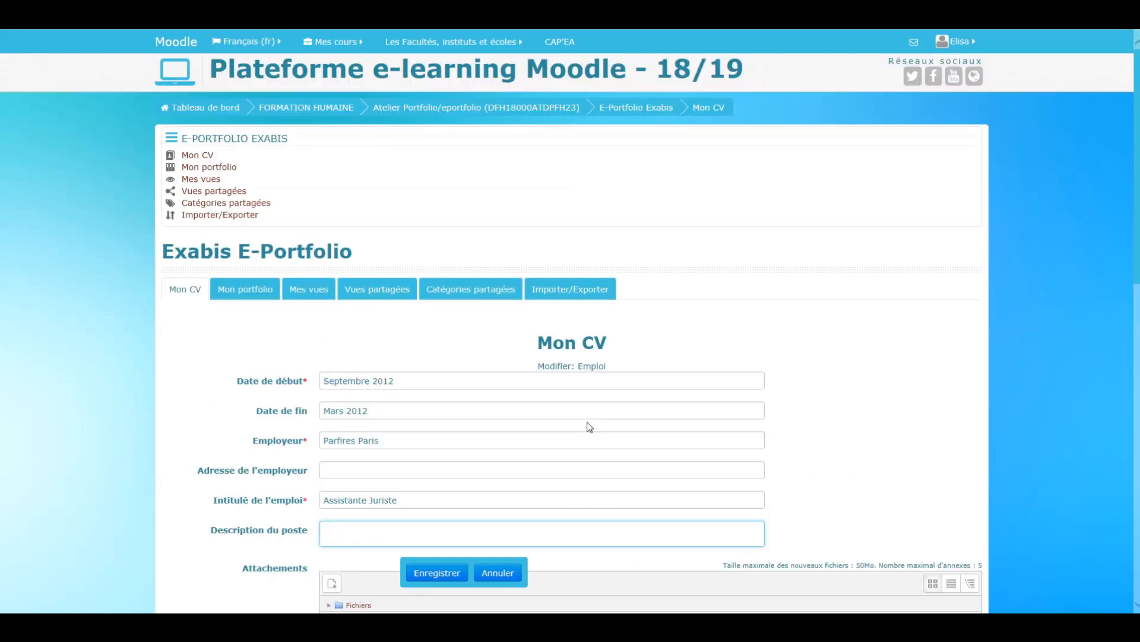
scroll(590, 426, "down", 9)
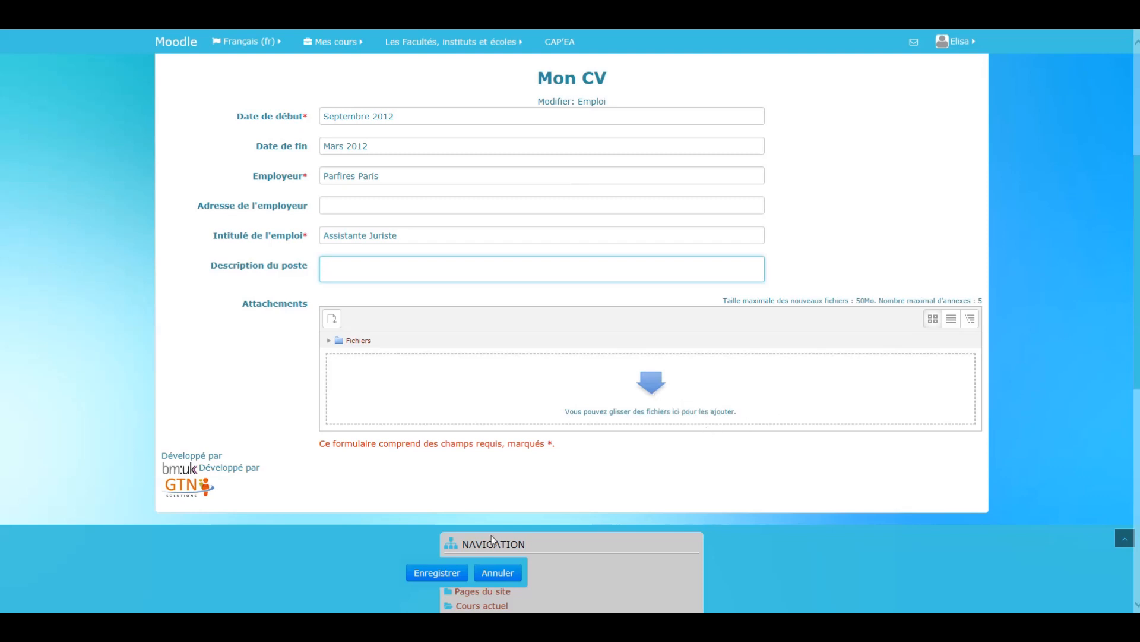
left_click(437, 572)
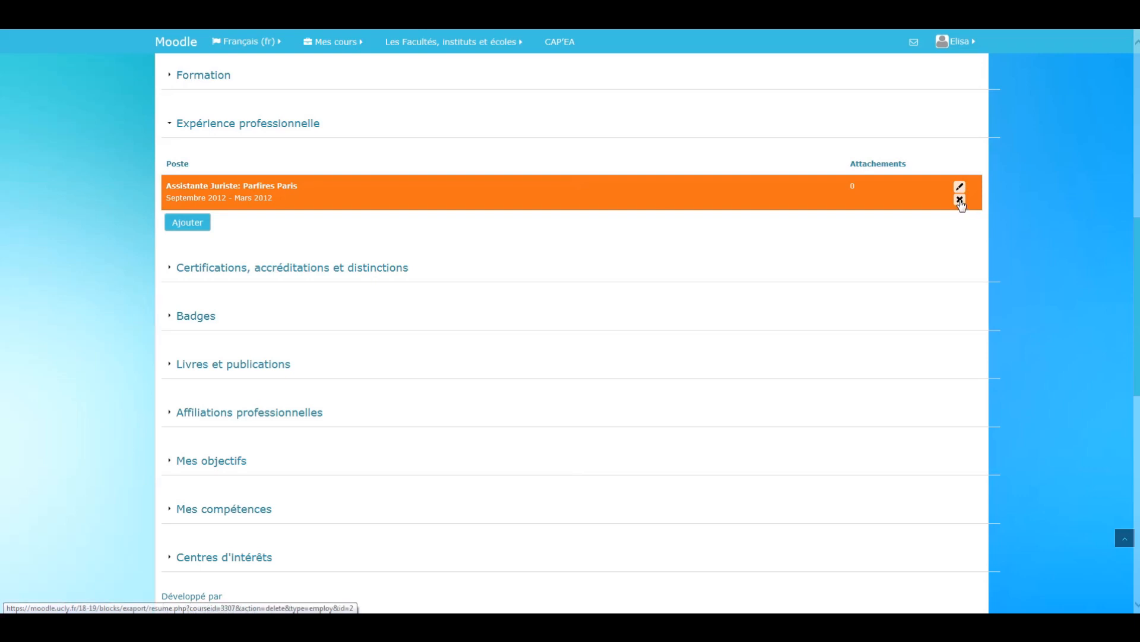
- Expand the CV's Mes objectifs section to show its personal, academic and professional objectives
scroll(421, 264, "down", 2)
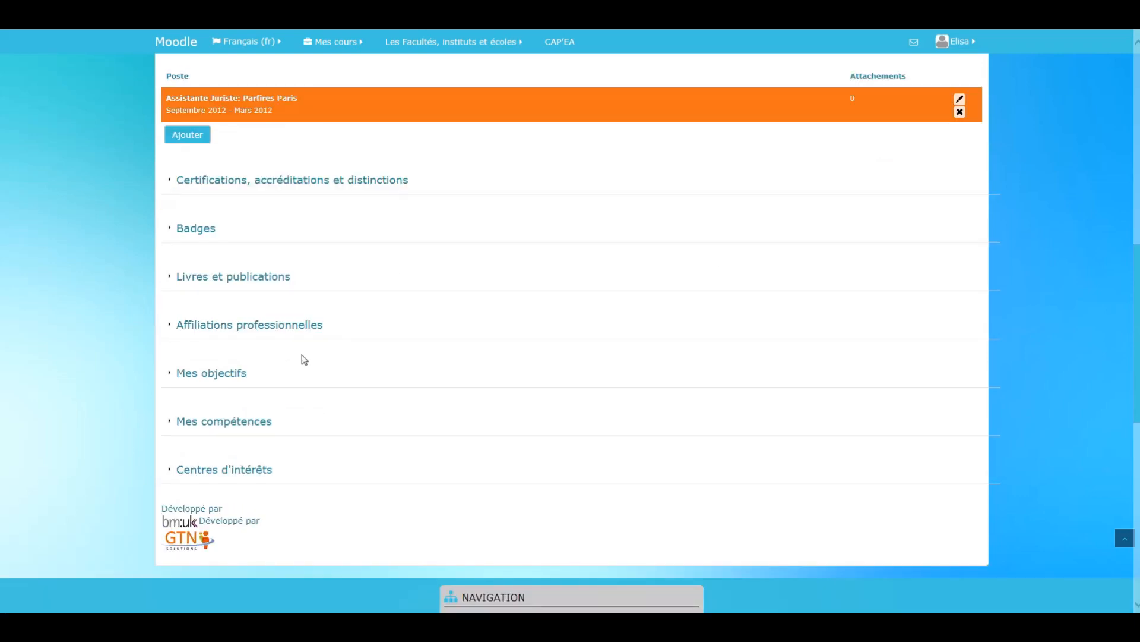
scroll(267, 261, "up", 4)
scroll(306, 349, "down", 2)
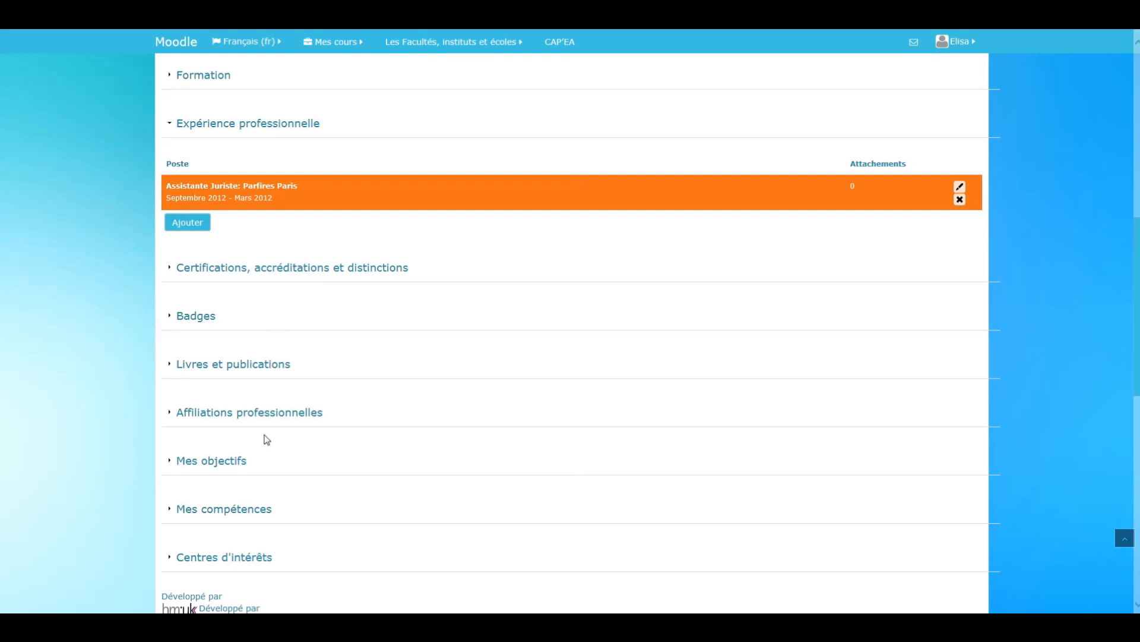
scroll(264, 438, "down", 2)
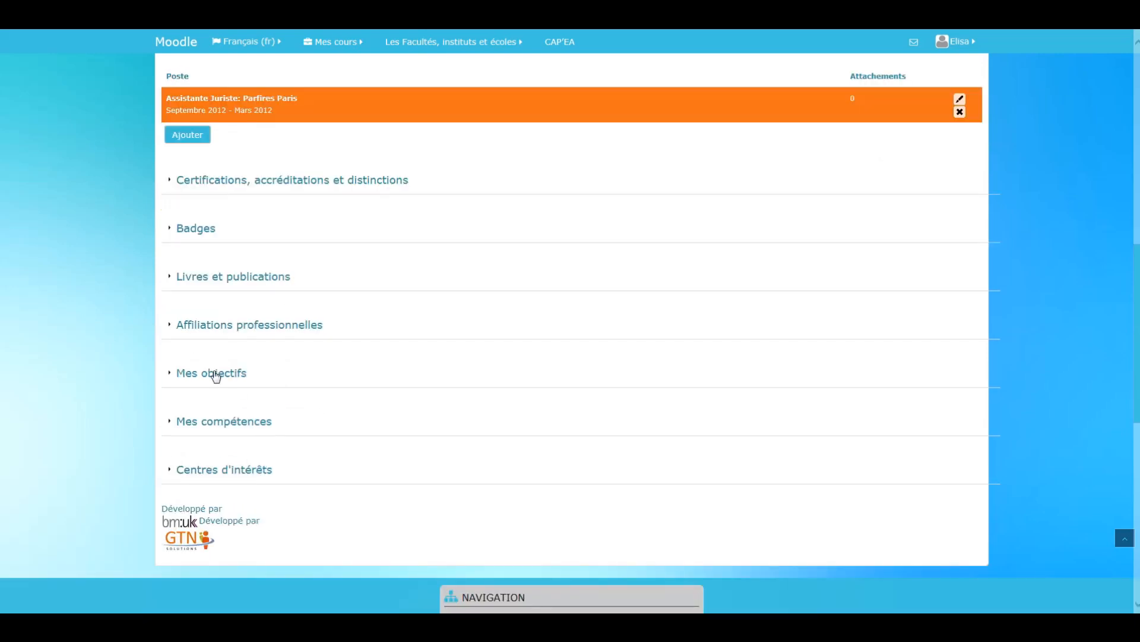
left_click(215, 373)
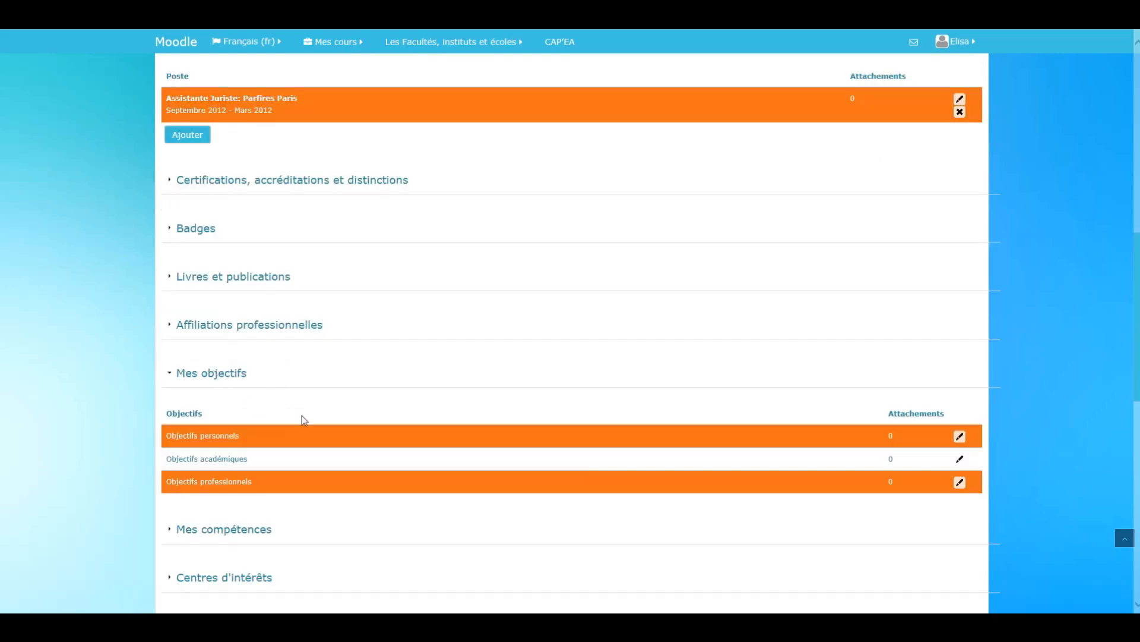
scroll(302, 415, "down", 2)
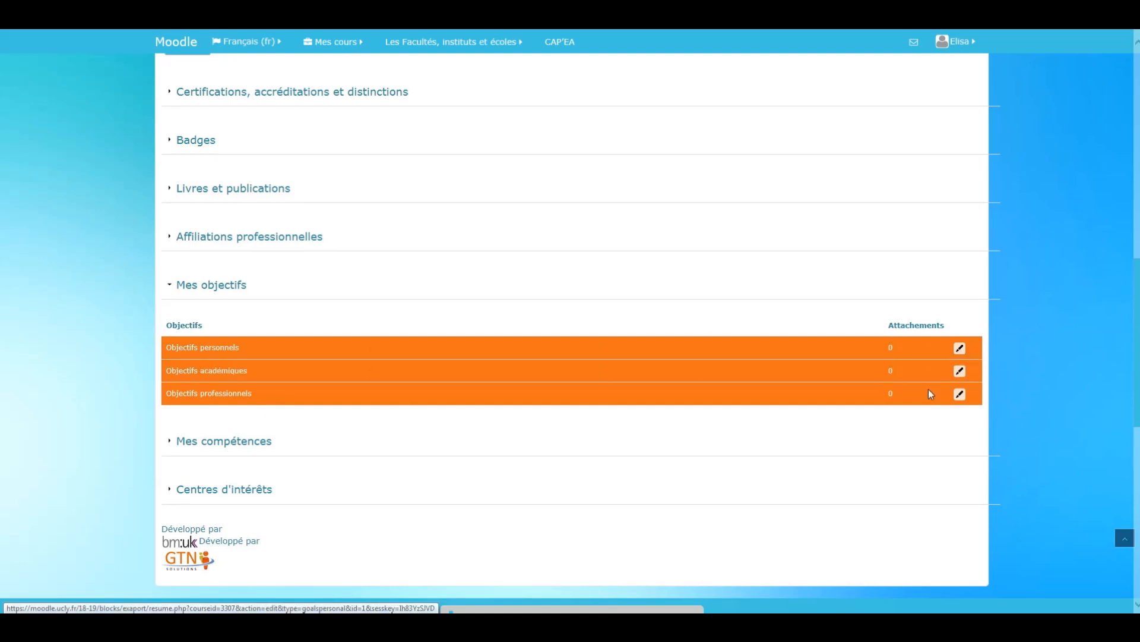
- Fill in Objectifs personnels with "Mes objectifs personnels sont de réussir ses études, de construire de vie de famille..." and save it
left_click(962, 350)
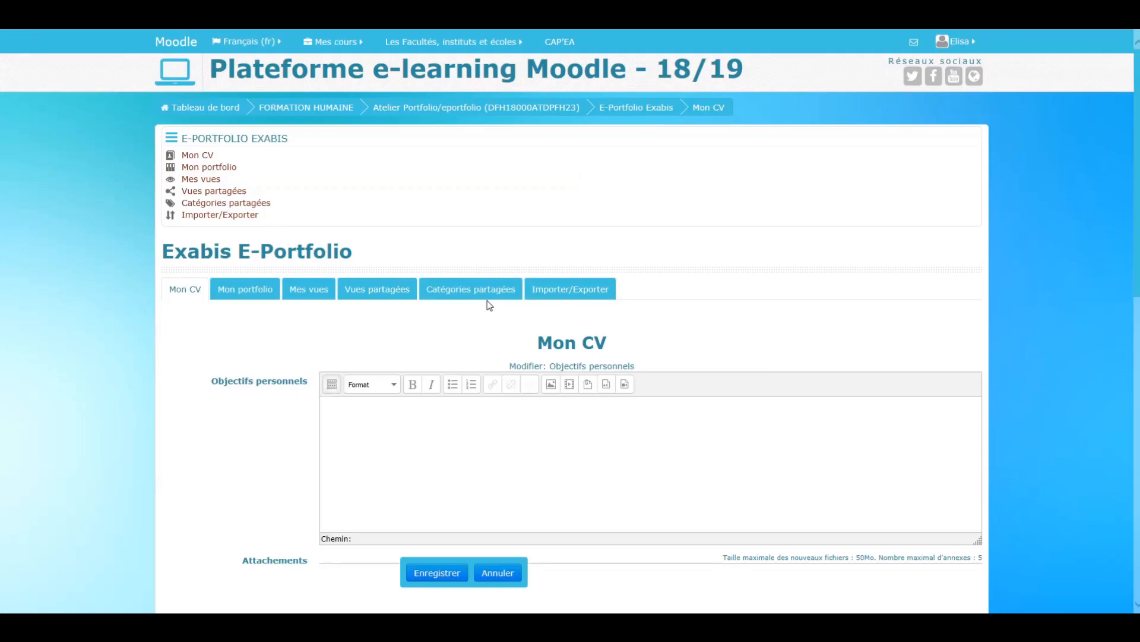
scroll(678, 384, "down", 3)
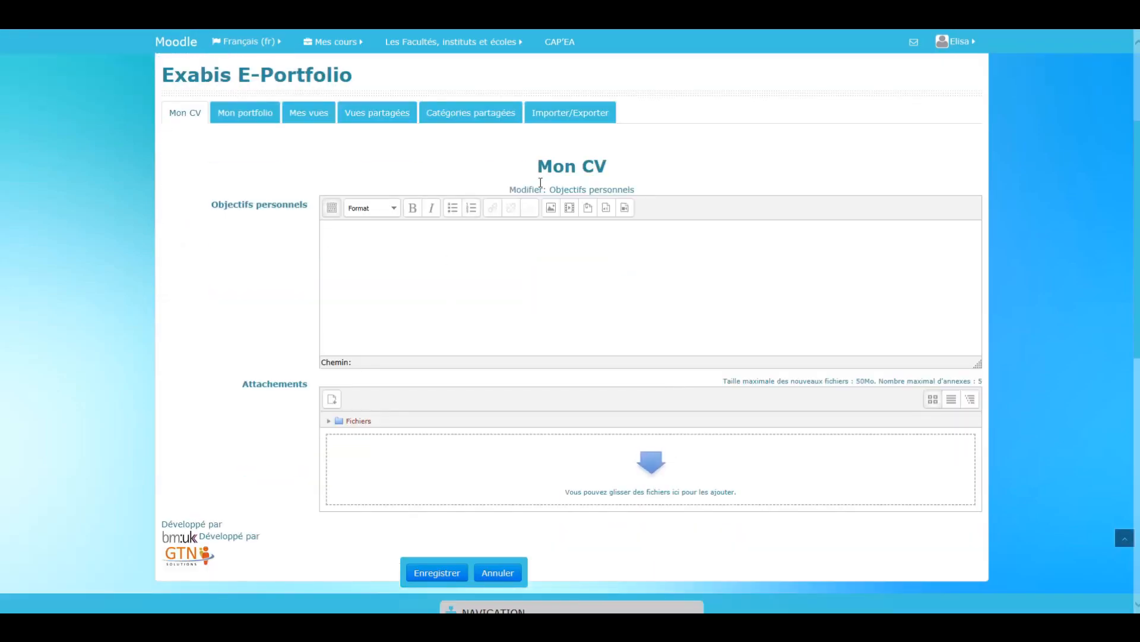
left_click(517, 282)
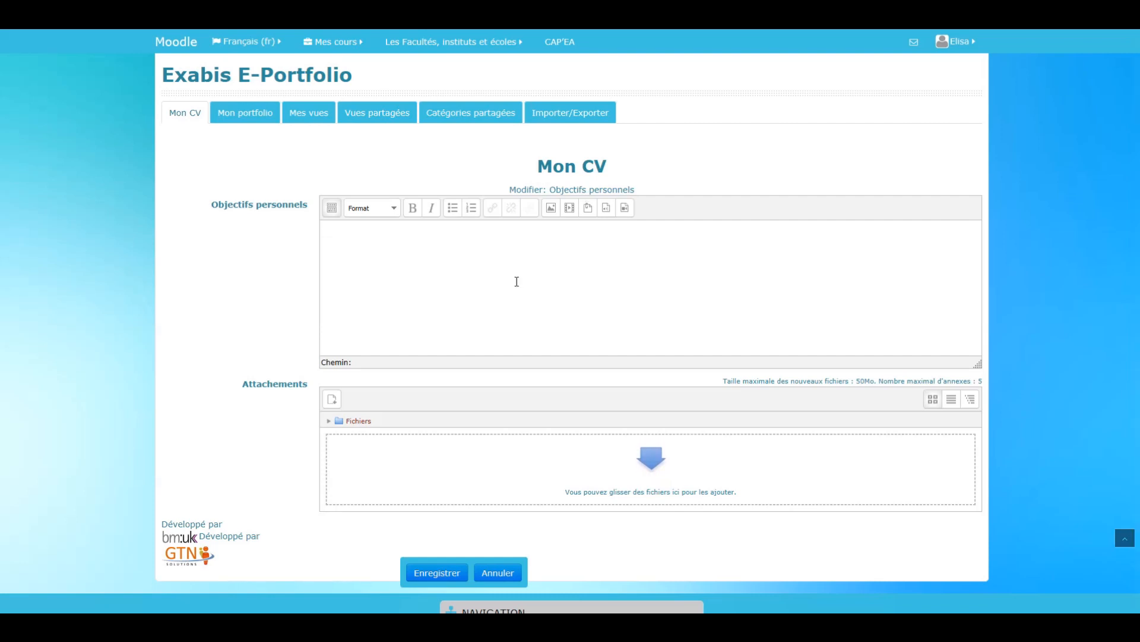
type("M")
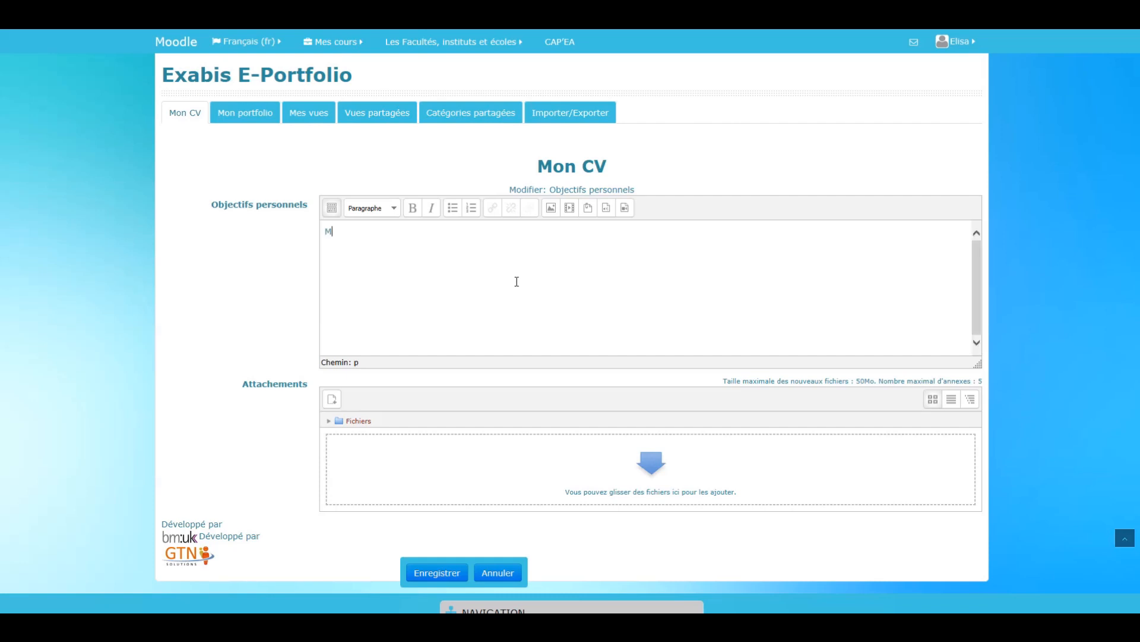
type("es objectifs personnelles")
key("BackSpace")
key("BackSpace")
type("s sont")
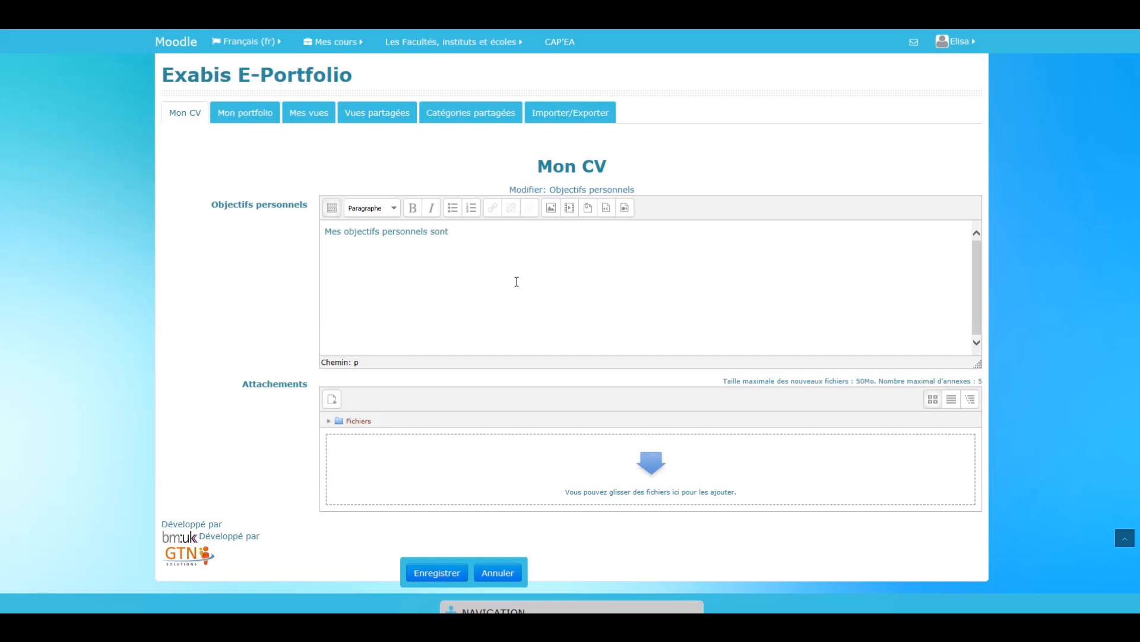
type(" de réussir ses études, de con")
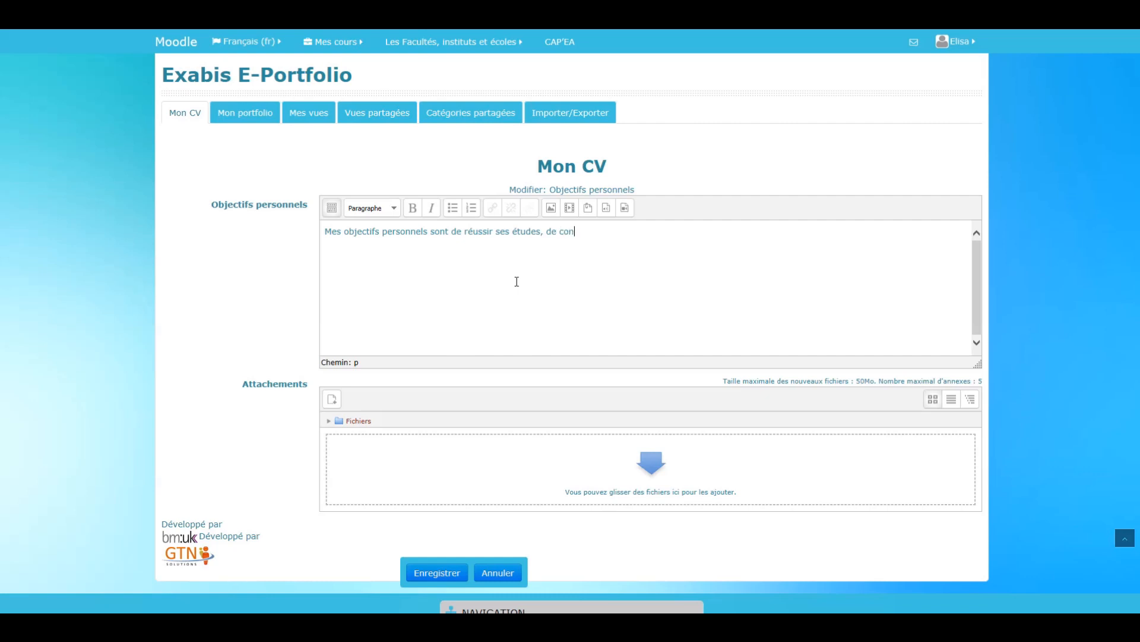
type("struire de vie de famille...")
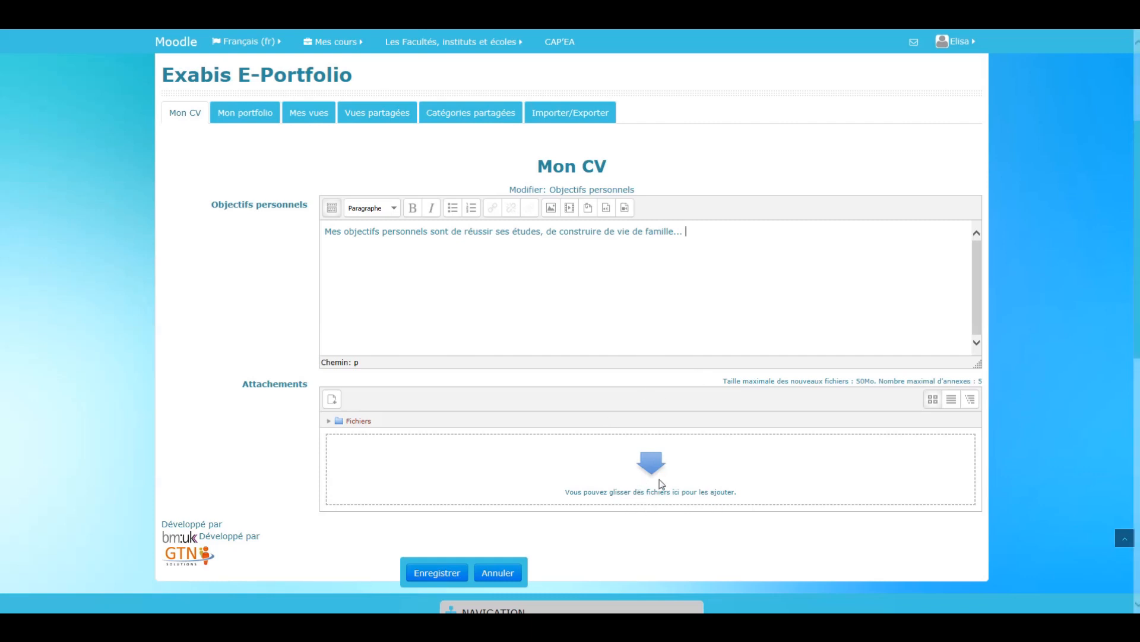
left_click(448, 571)
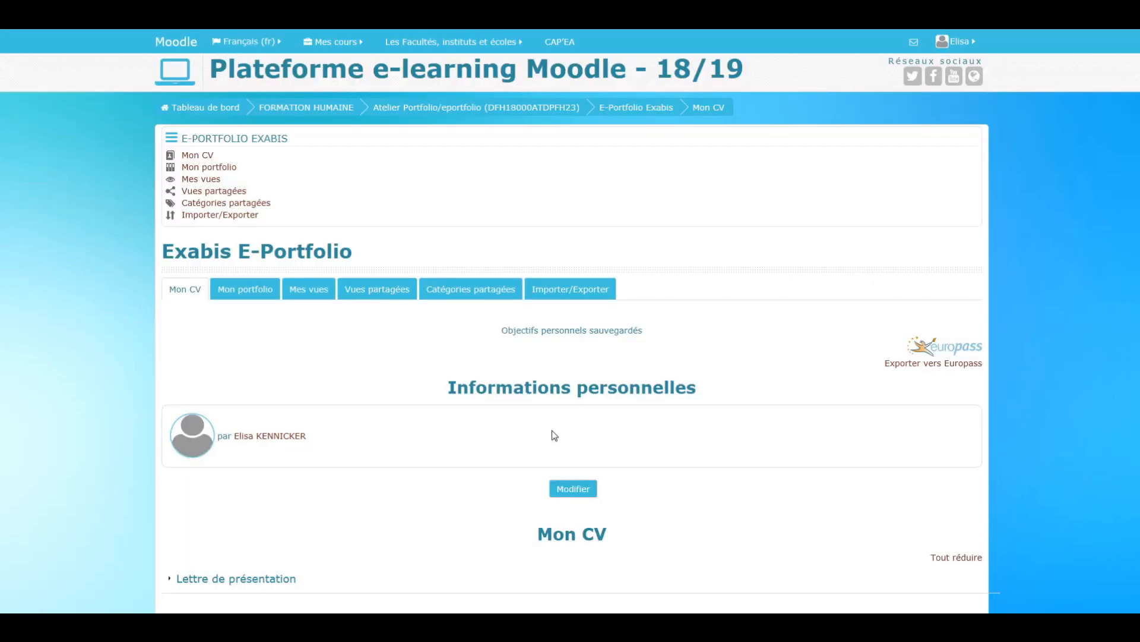
- Review the saved Objectifs personnels text in the Mes objectifs section
scroll(594, 427, "down", 10)
scroll(568, 364, "up", 3)
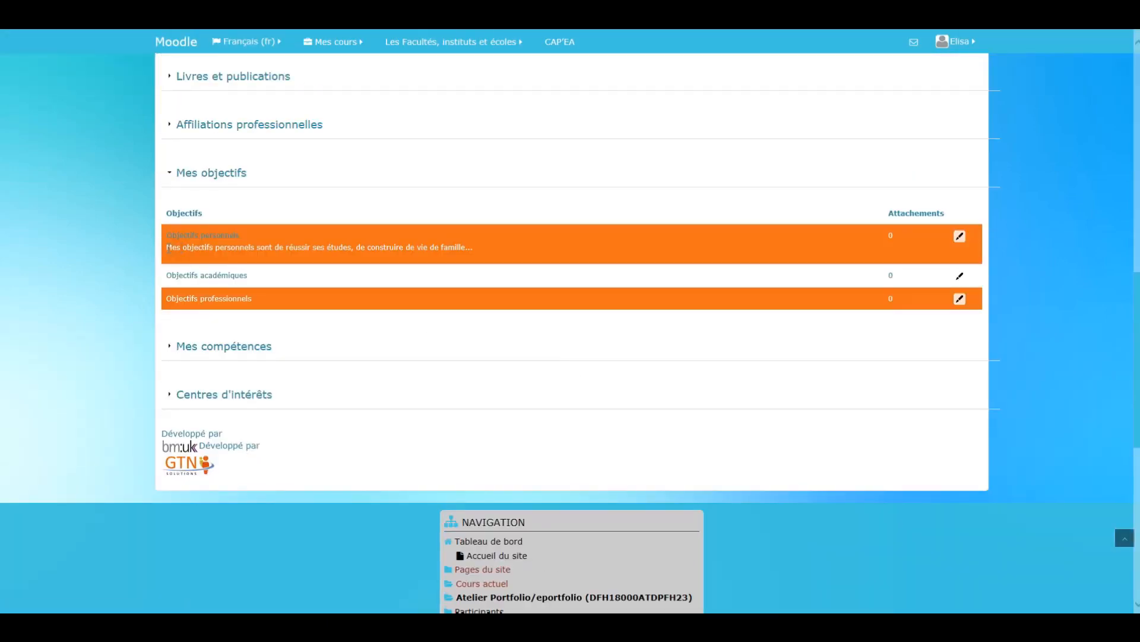
left_click_drag(170, 248, 472, 247)
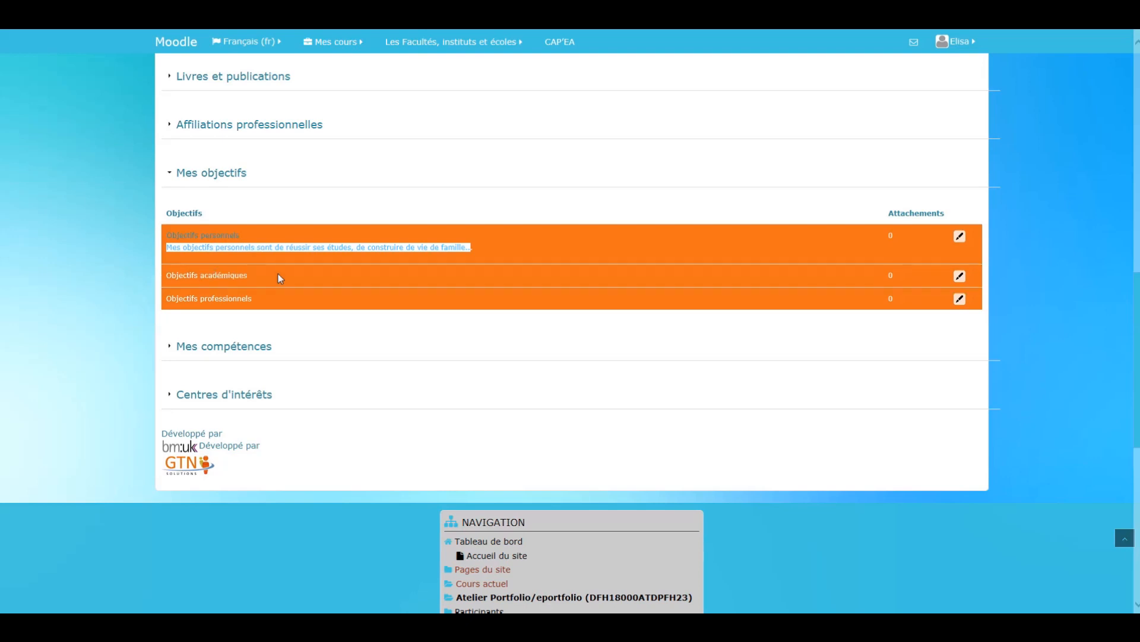
left_click(463, 217)
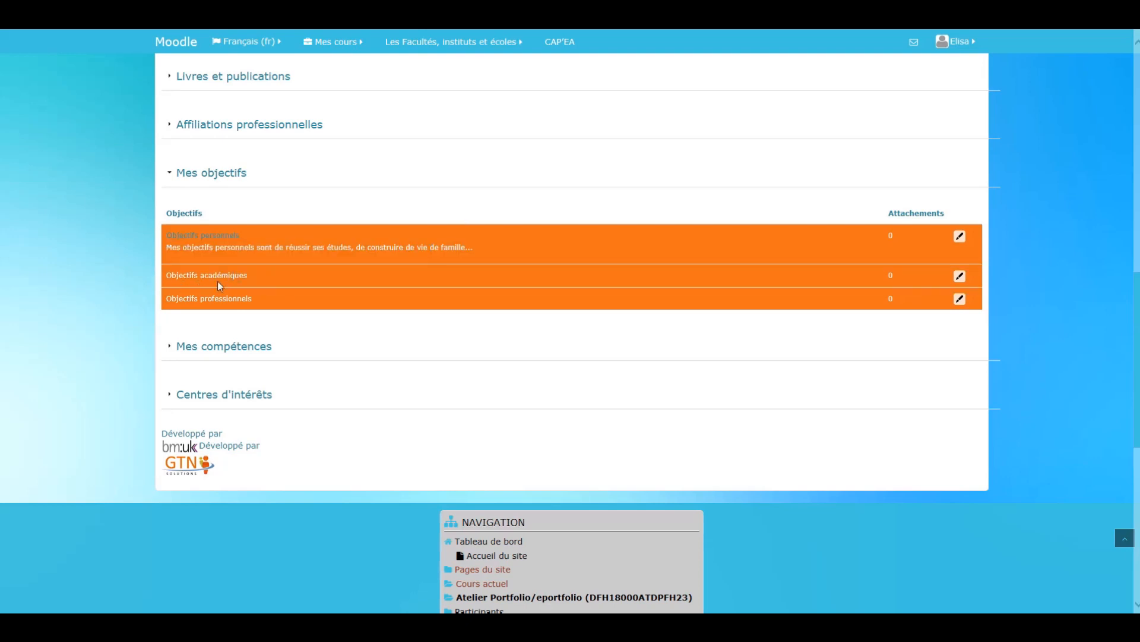
- Fill in Objectifs académiques with "La réussite des études" and save it
left_click(960, 276)
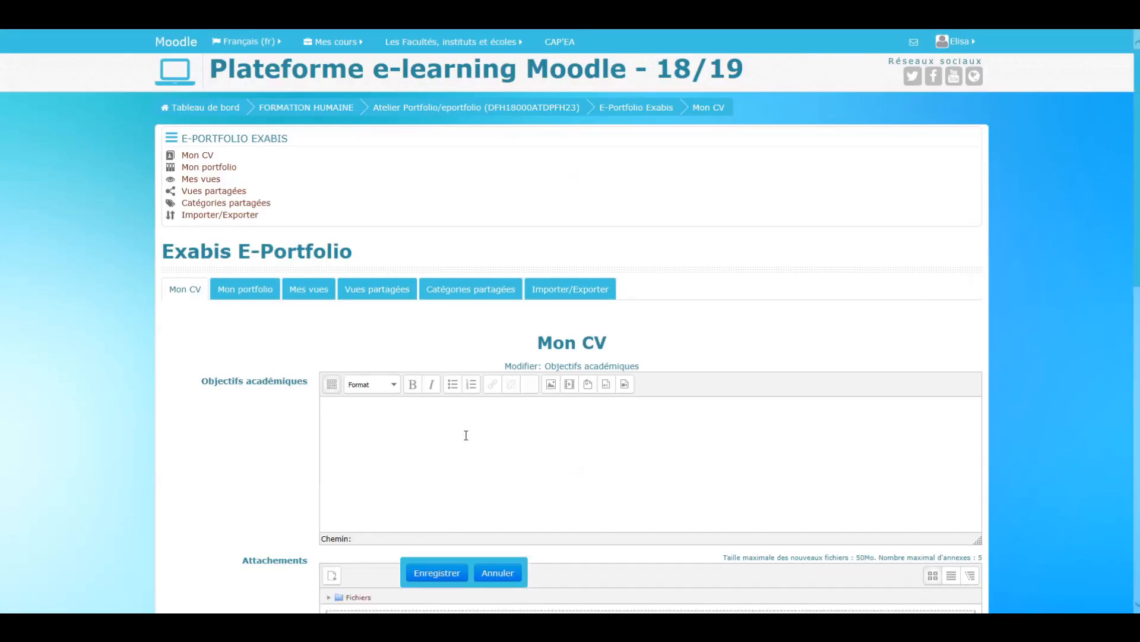
type("L")
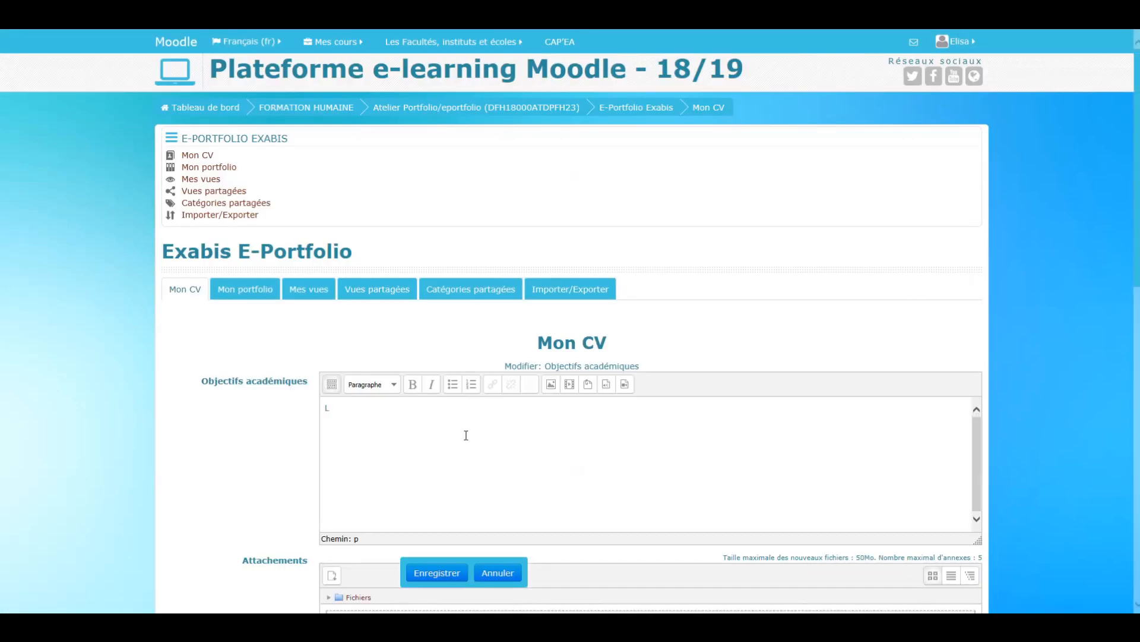
type("a réussit")
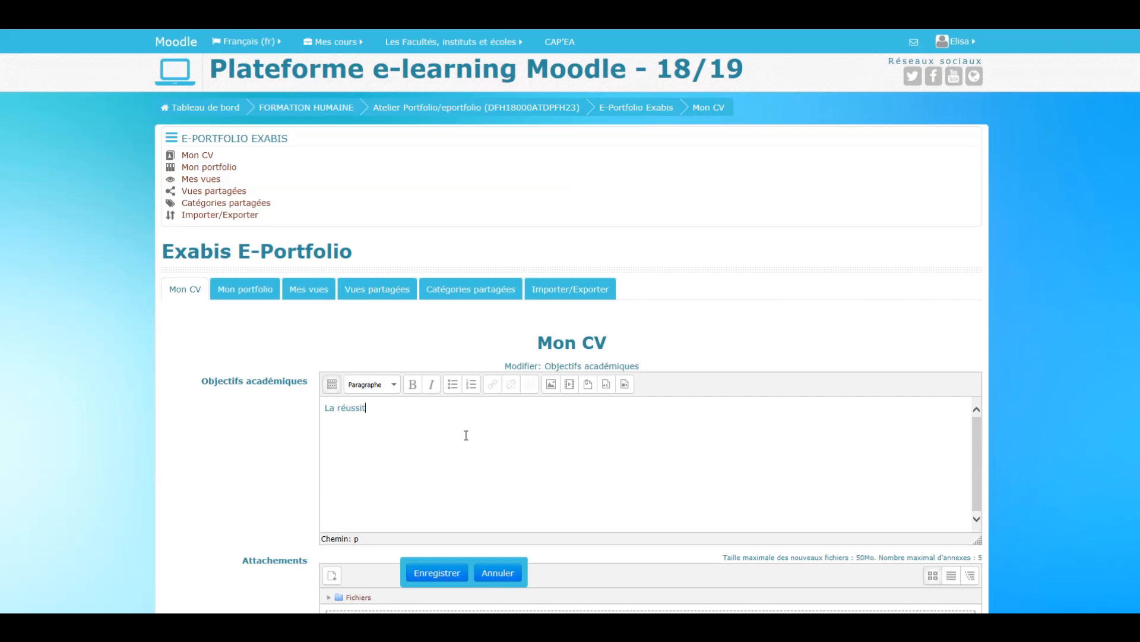
type("e des études")
scroll(535, 410, "down", 3)
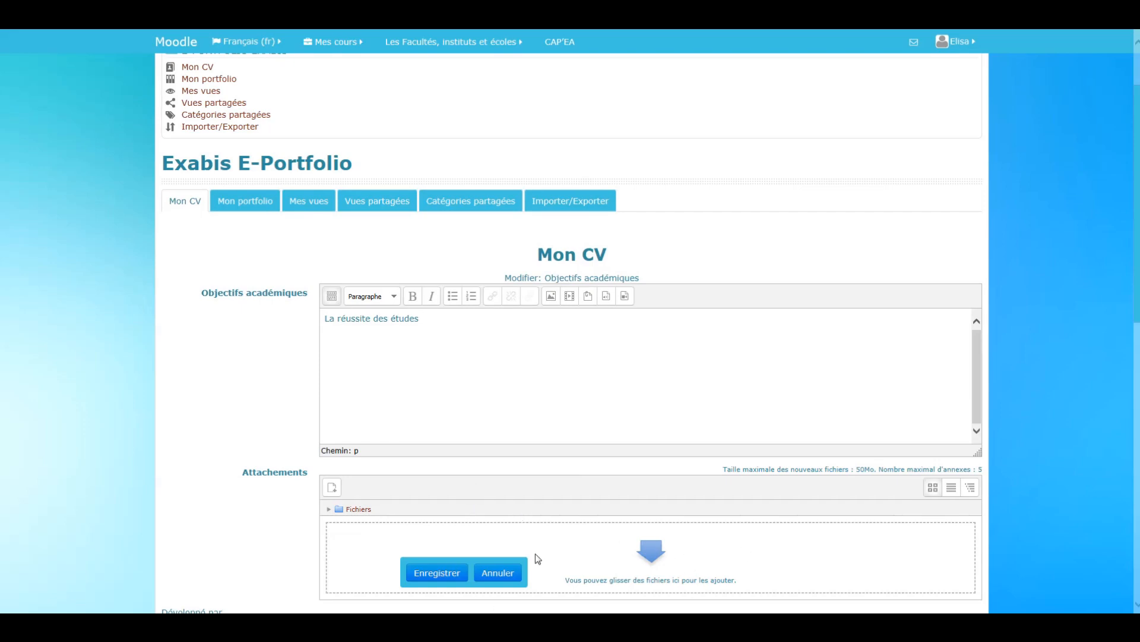
left_click(446, 573)
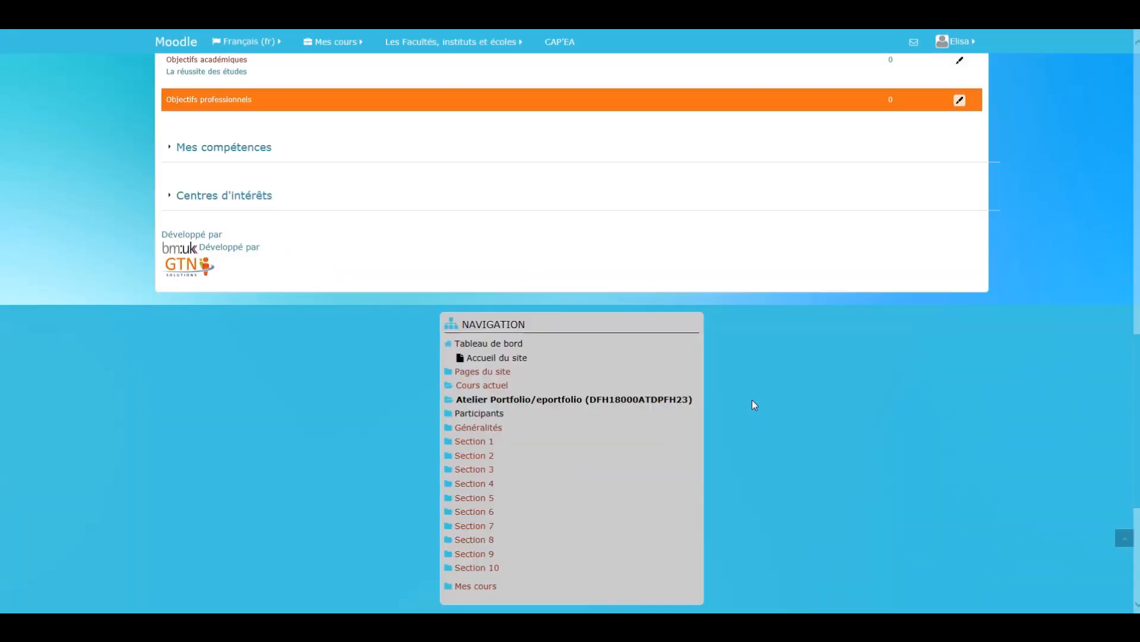
- Fill in Objectifs professionnels with "J'aimerais continuer a exercer son métier d'assistante juriste" and save it
scroll(459, 287, "up", 3)
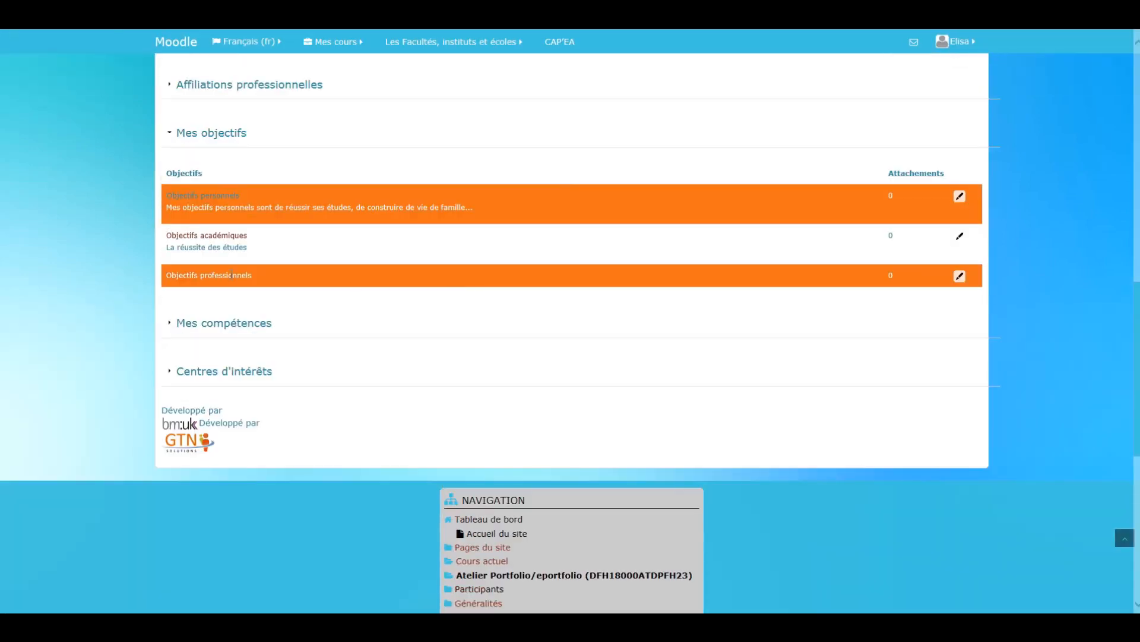
left_click(959, 276)
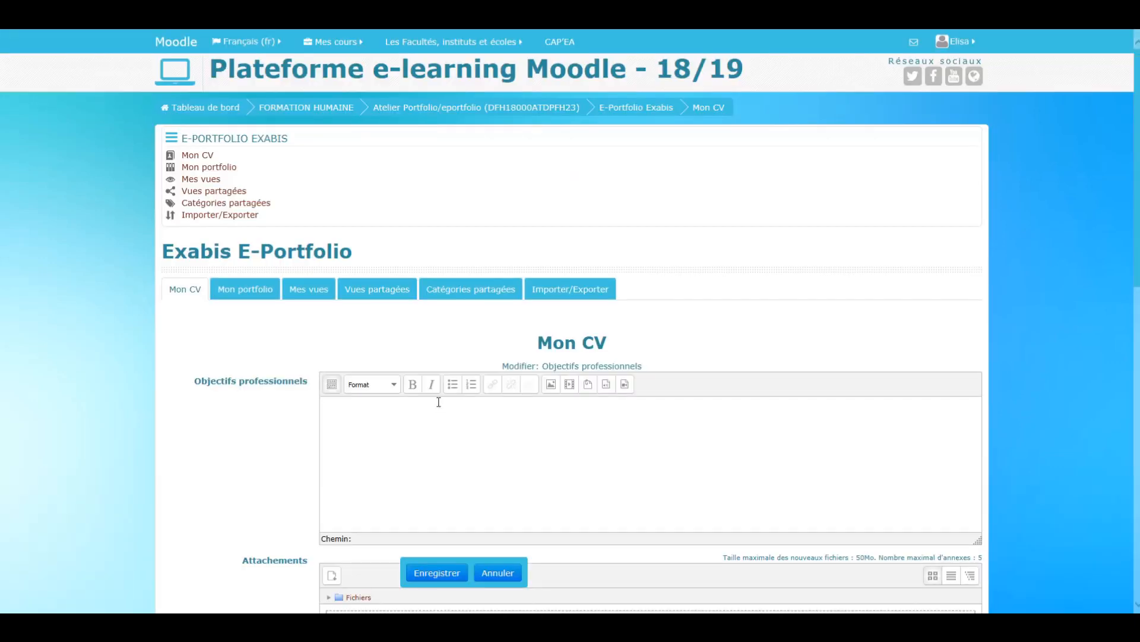
type("De")
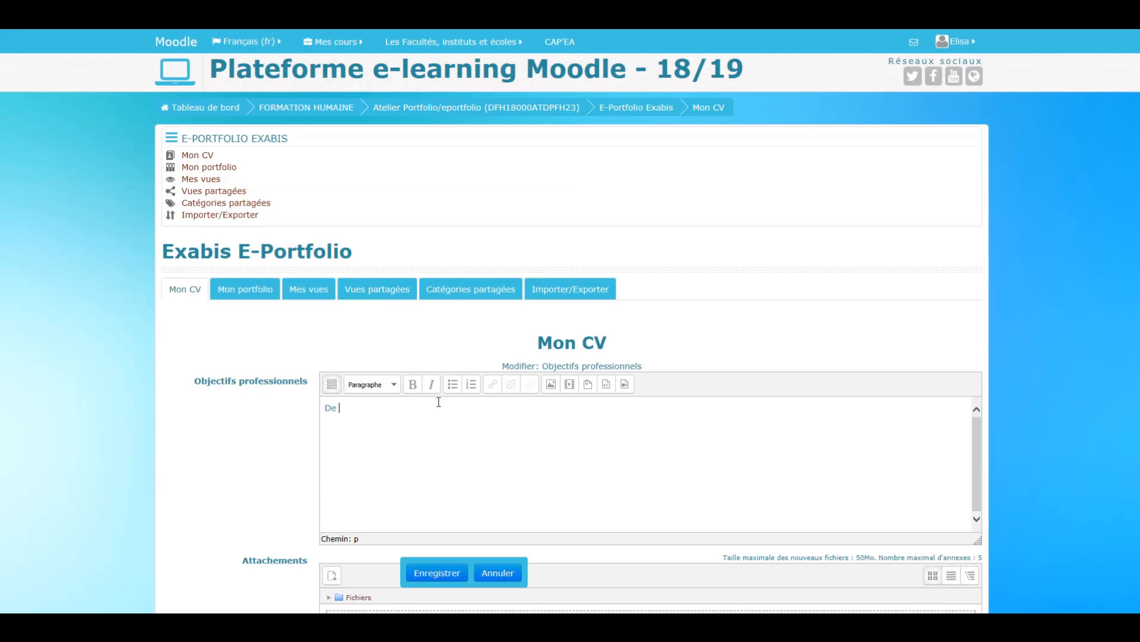
key("BackSpace")
key("BackSpace")
type("J'aimerais contiunuer a exercer son méti")
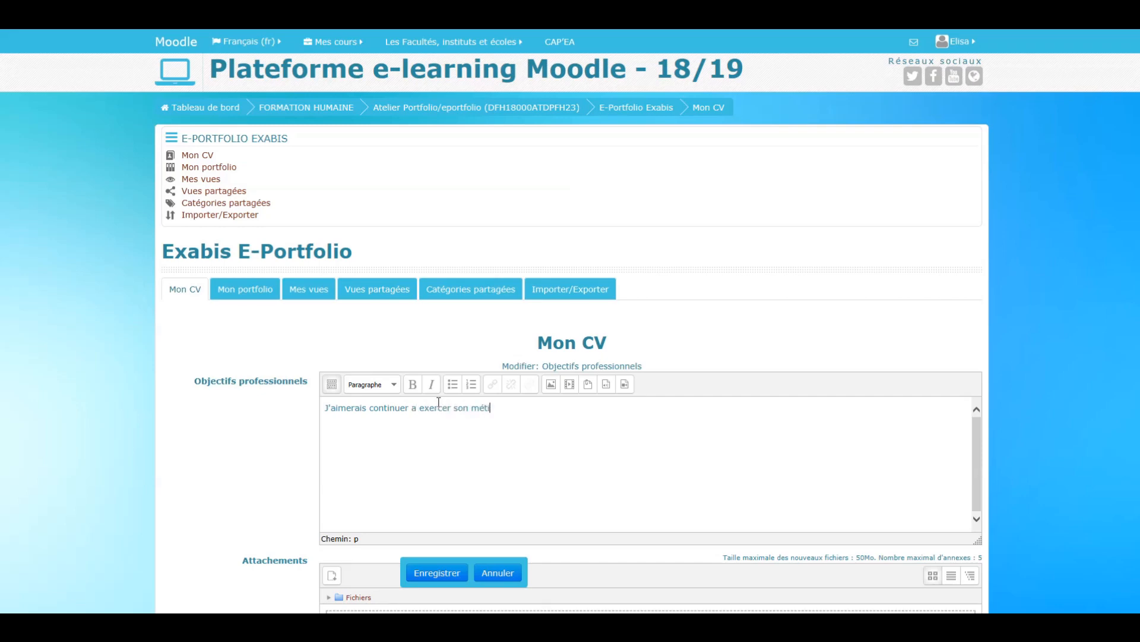
type("er d'assitante juriste")
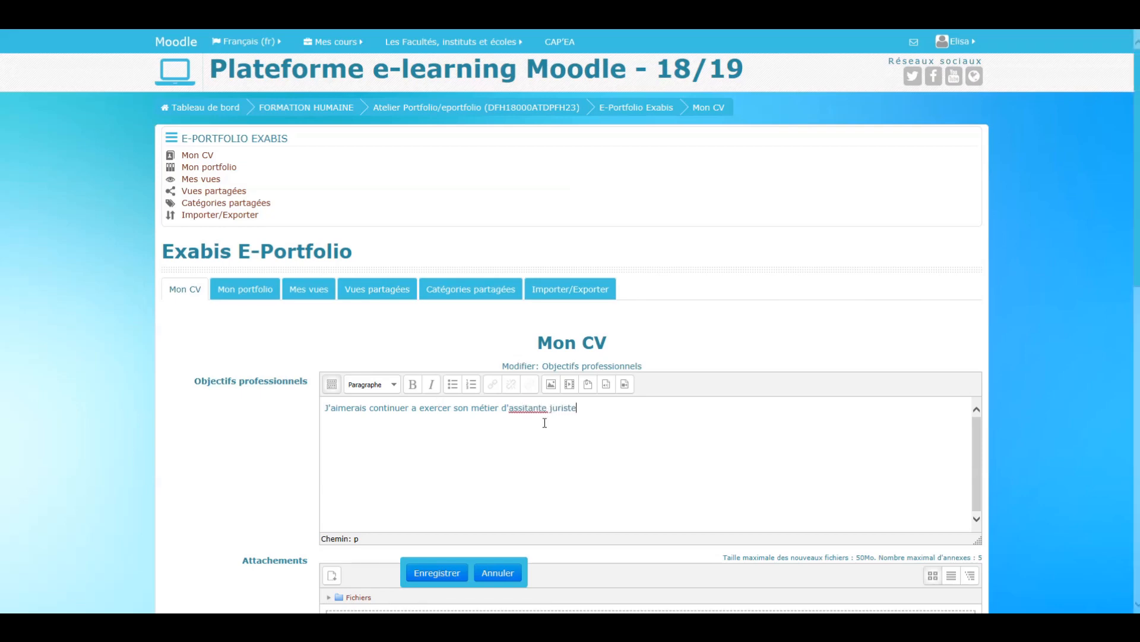
type("s")
scroll(636, 419, "down", 2)
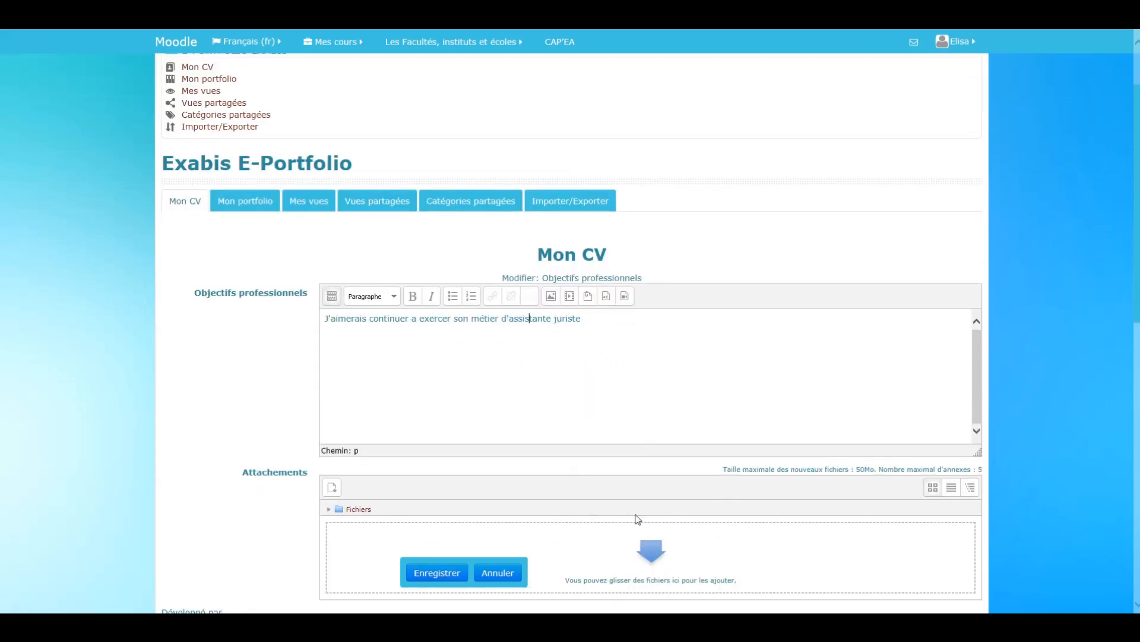
left_click(452, 575)
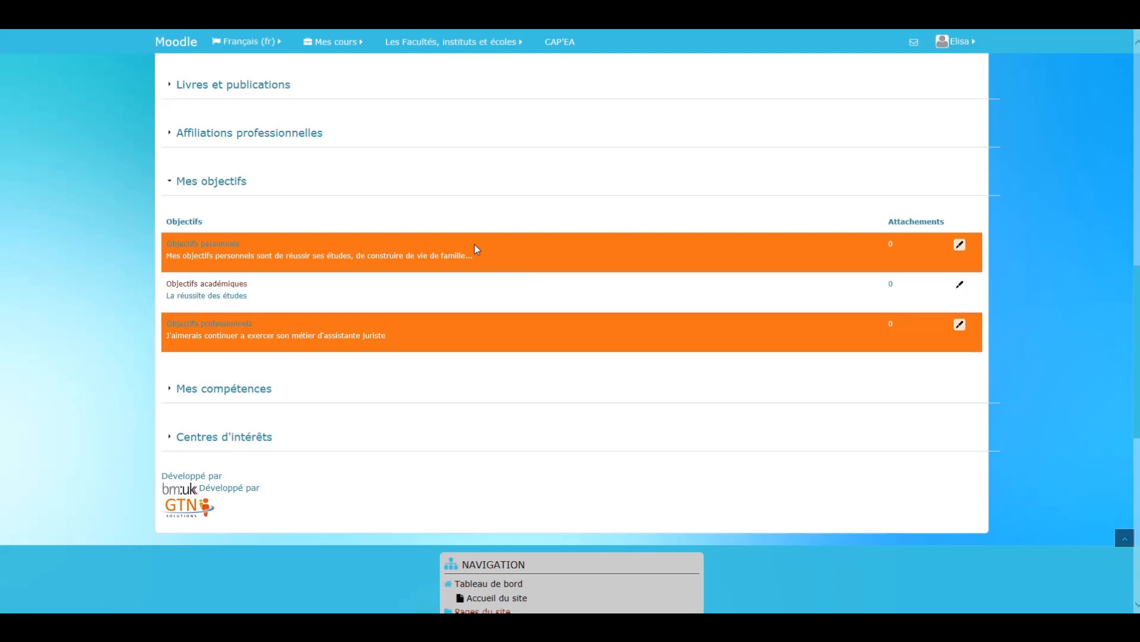
- Expand the Mes compétences section, view the Compétences personnelles form and leave it without saving
left_click(179, 390)
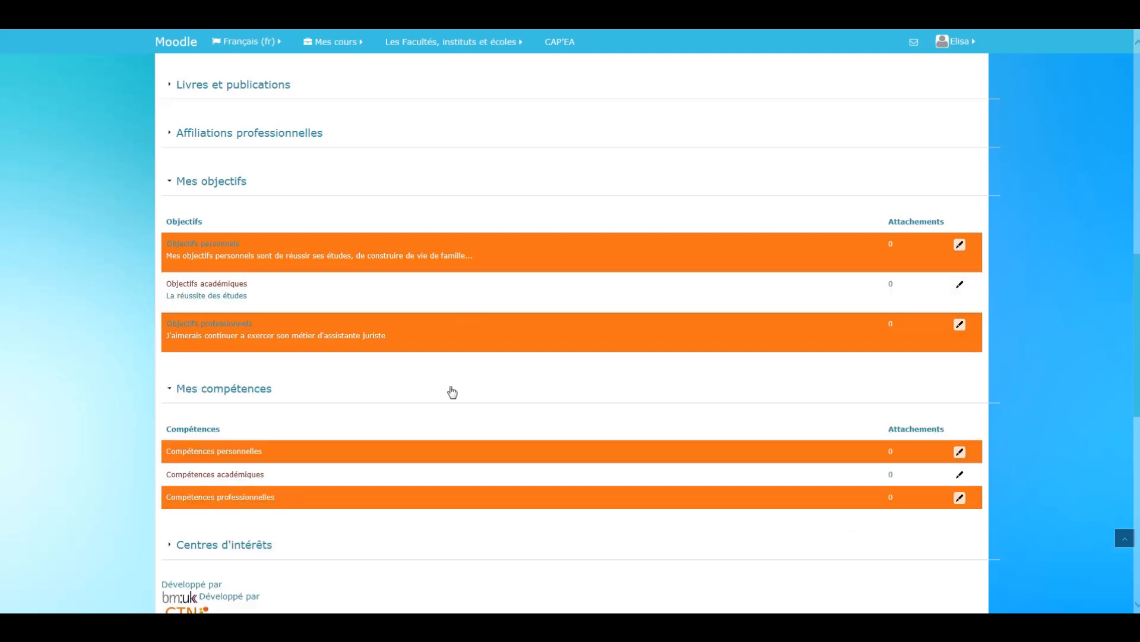
scroll(323, 430, "down", 2)
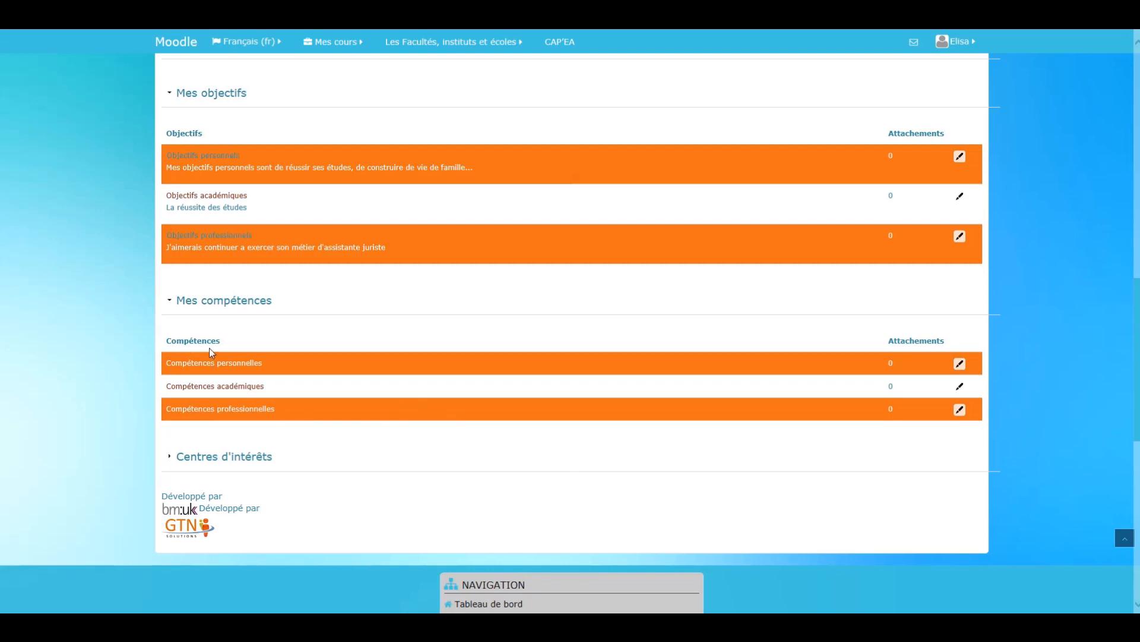
left_click(960, 363)
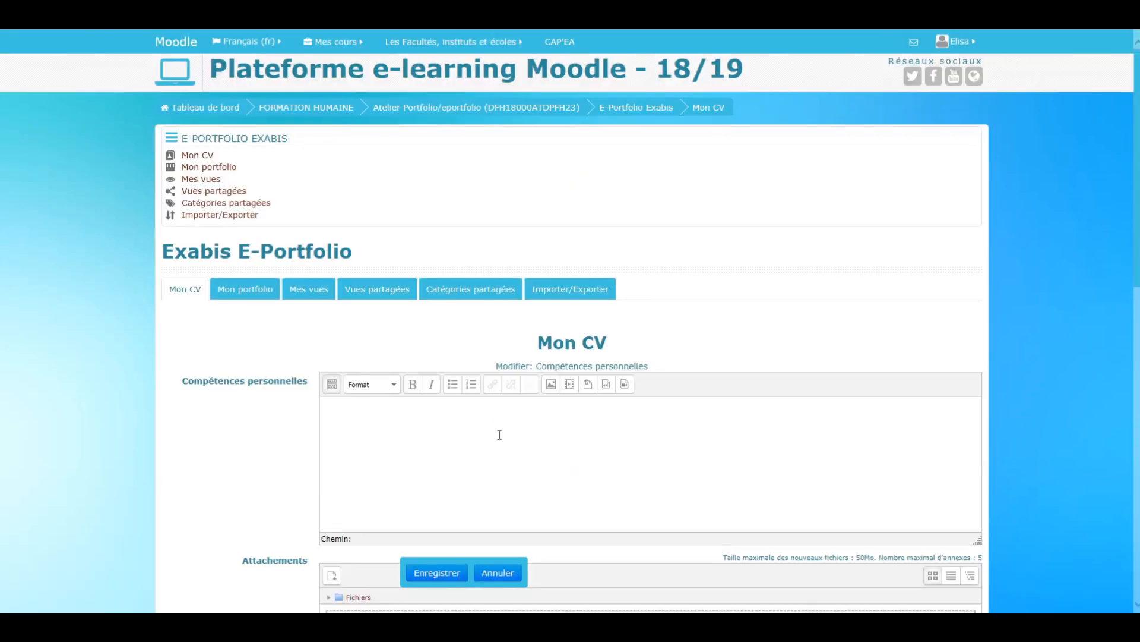
scroll(498, 433, "down", 1)
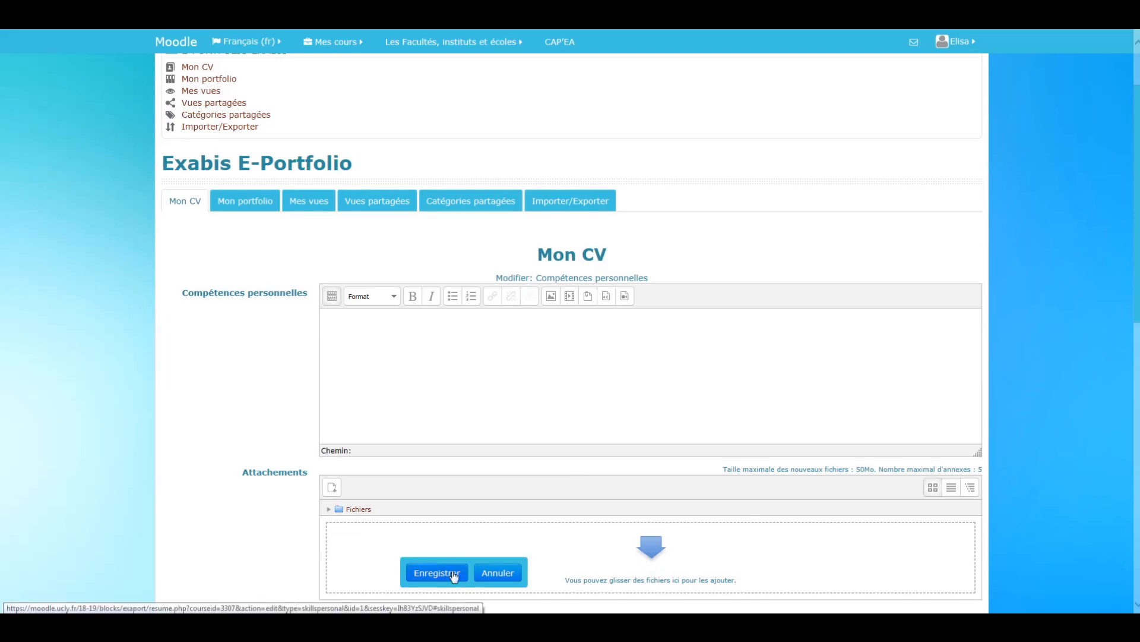
left_click(497, 572)
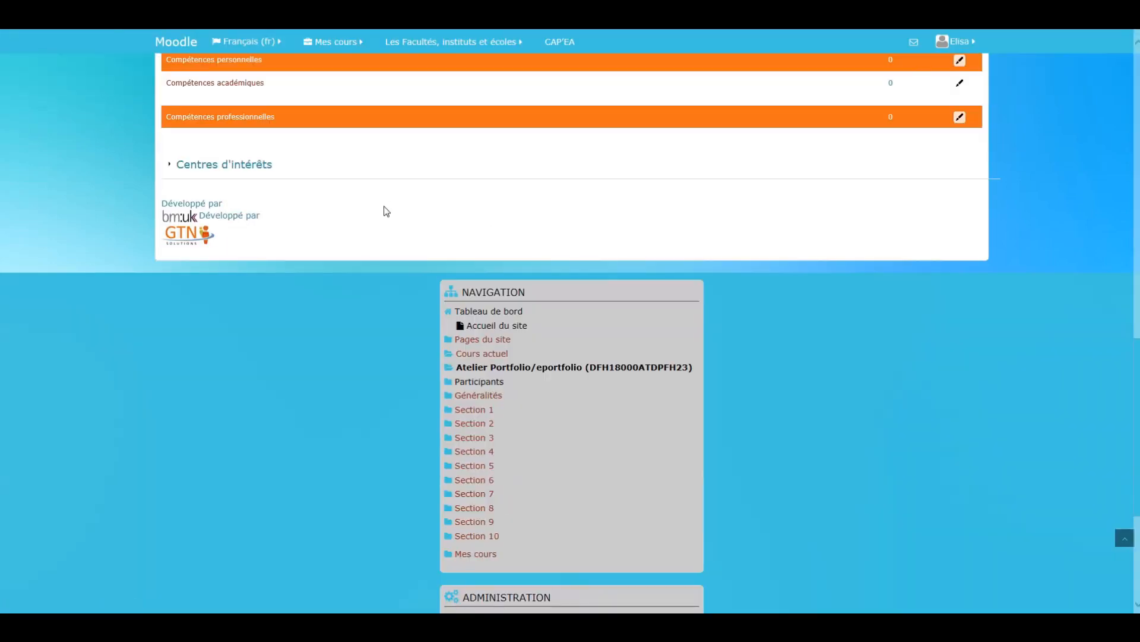
- Fill in the Centres d'intérêts section with "J'aime la littérature et les jeux-vidéos." and save it
scroll(295, 217, "up", 3)
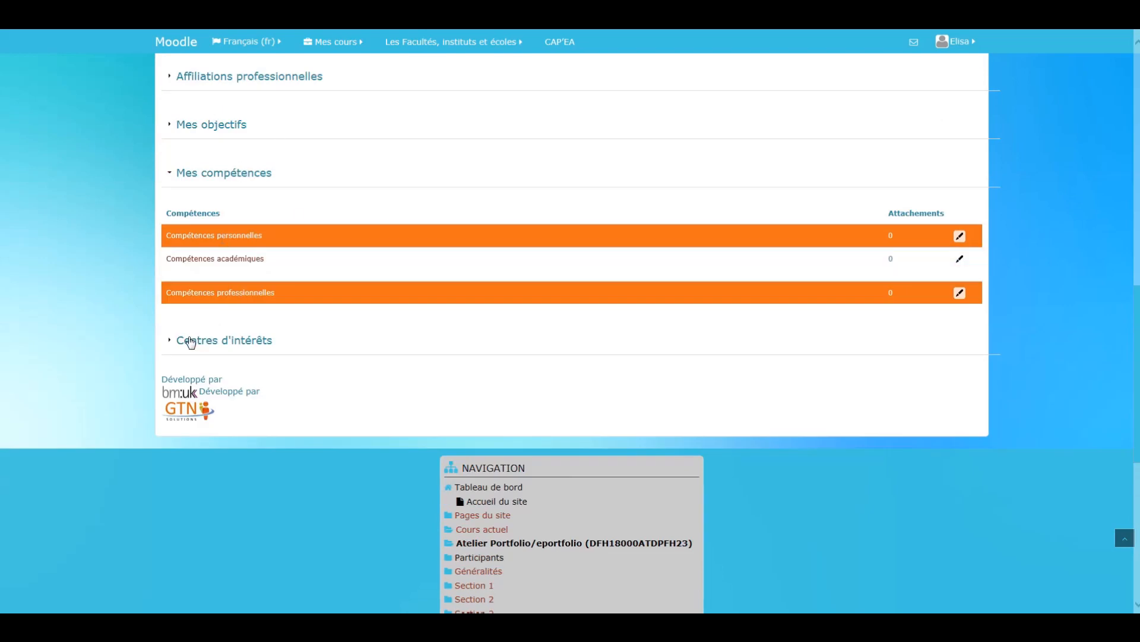
left_click(190, 340)
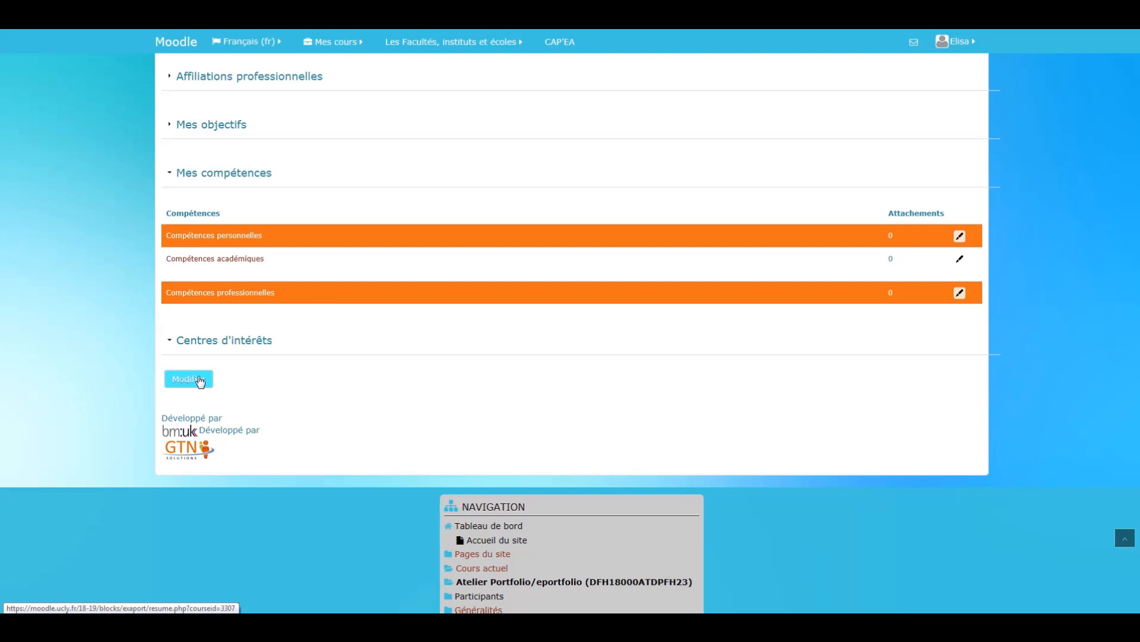
left_click(199, 380)
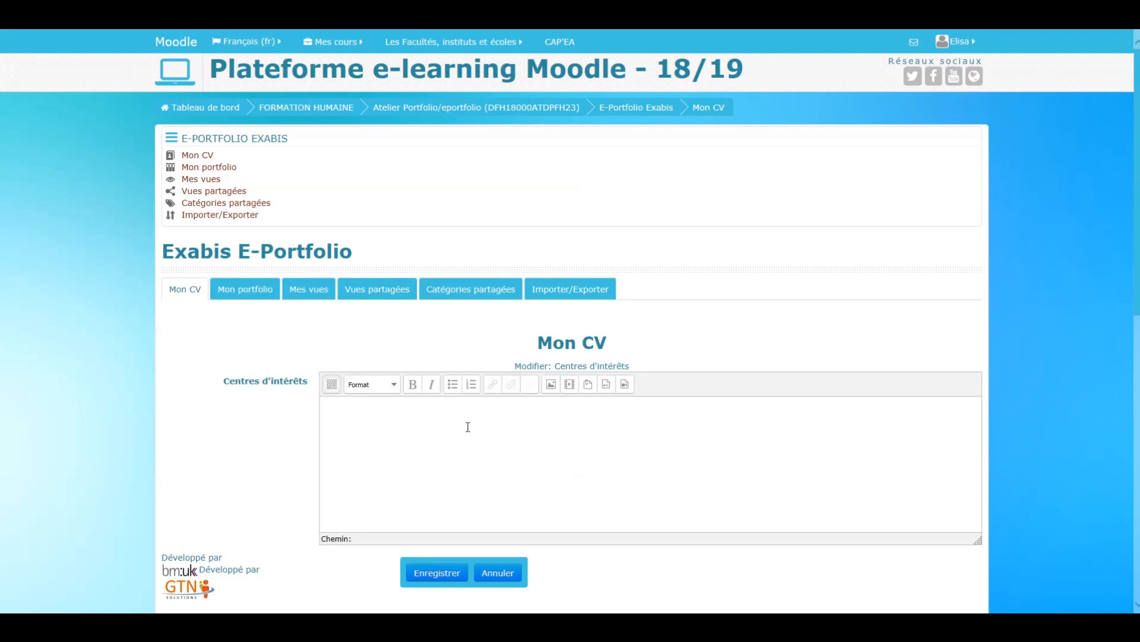
left_click(458, 438)
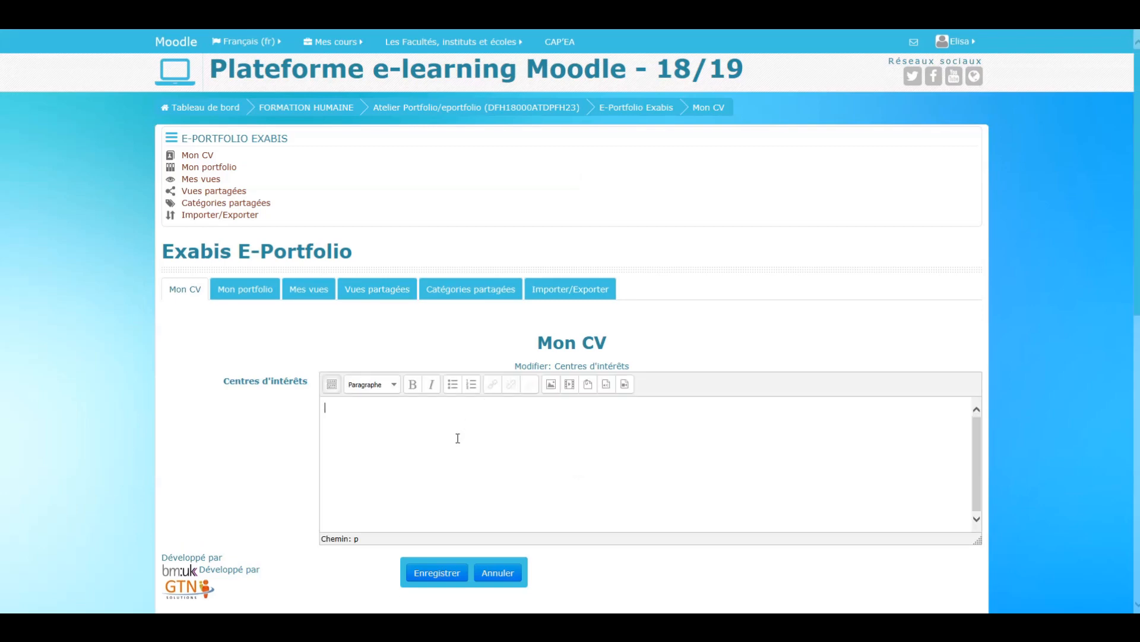
type("J'aime l")
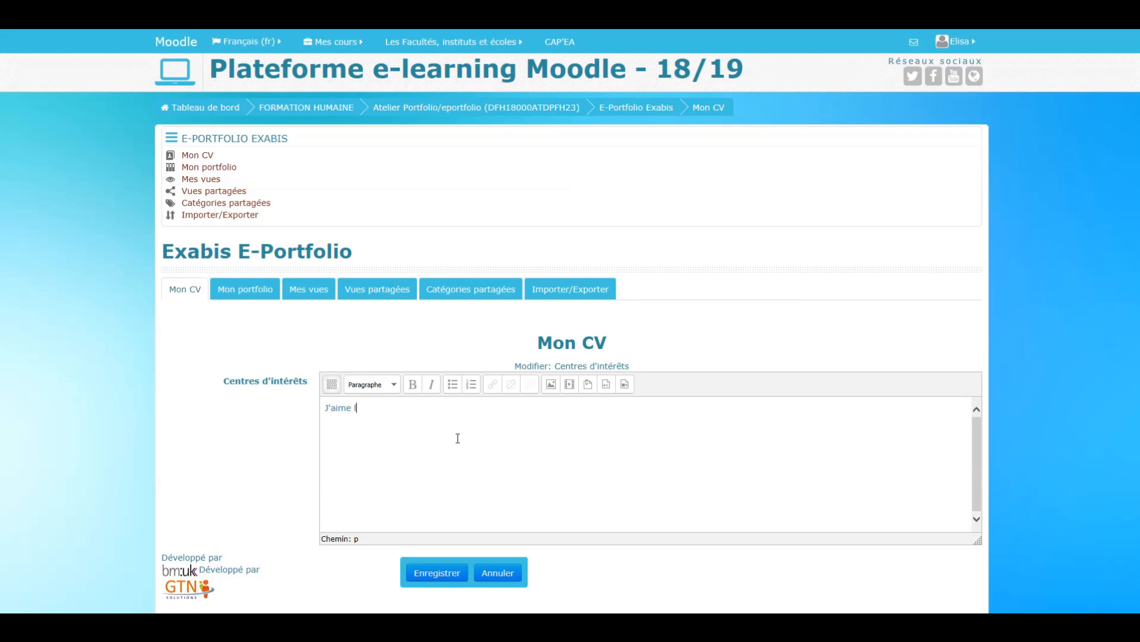
type("a littérature et les vjeux-vidéos")
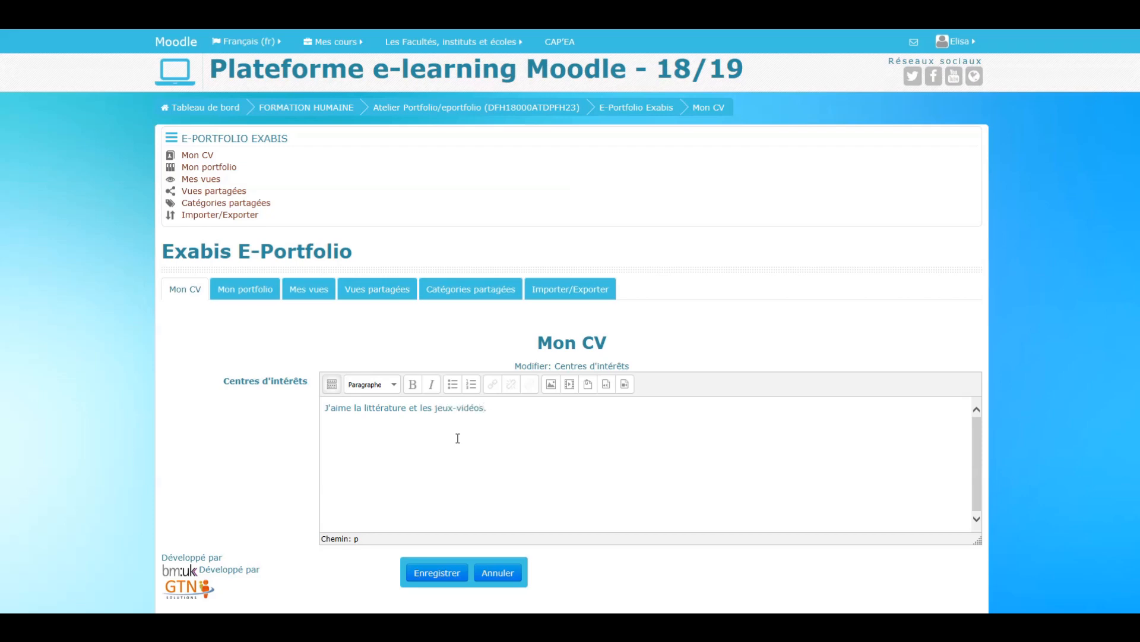
type(".")
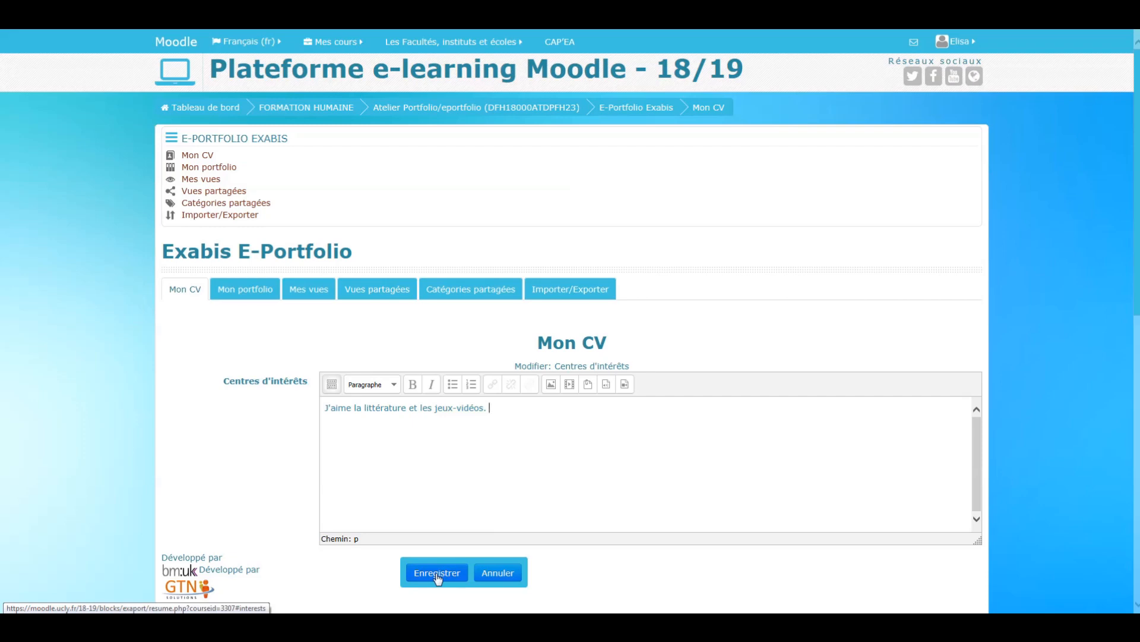
scroll(437, 578, "down", 2)
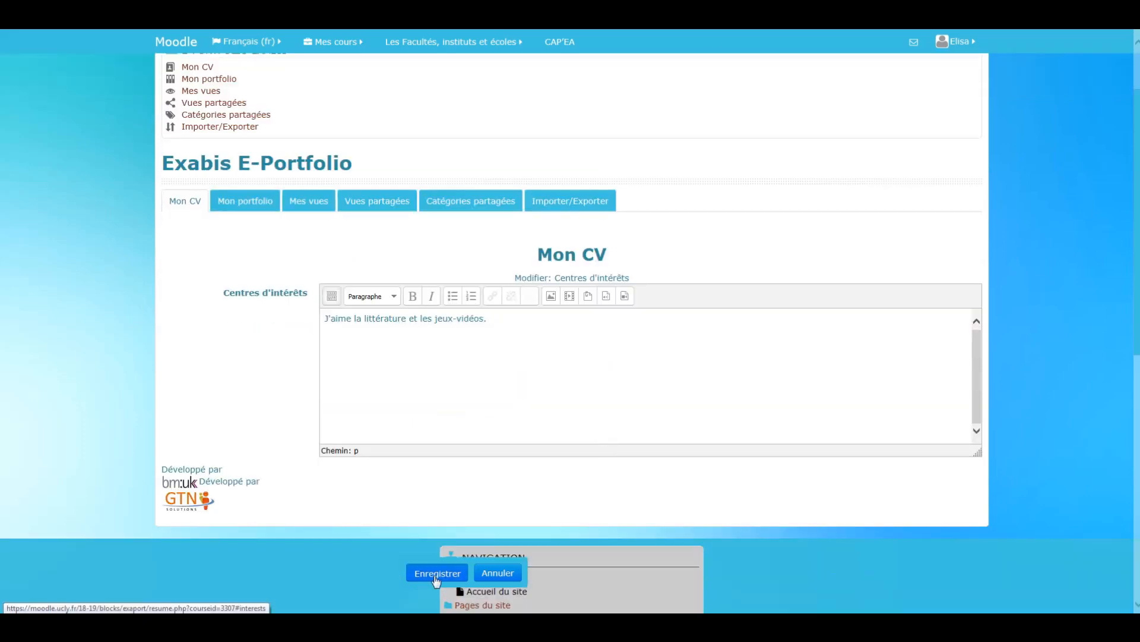
left_click(437, 574)
- Expand the Lettre de présentation, Formation and Expérience professionnelle sections of the CV to review their entries
scroll(467, 383, "up", 7)
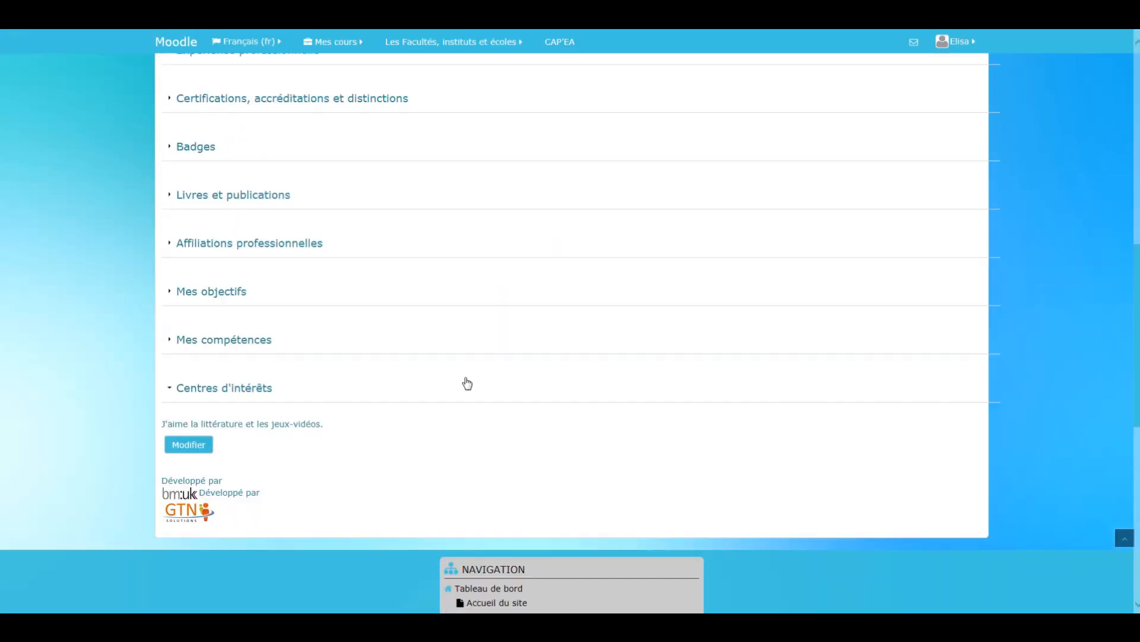
scroll(467, 384, "up", 4)
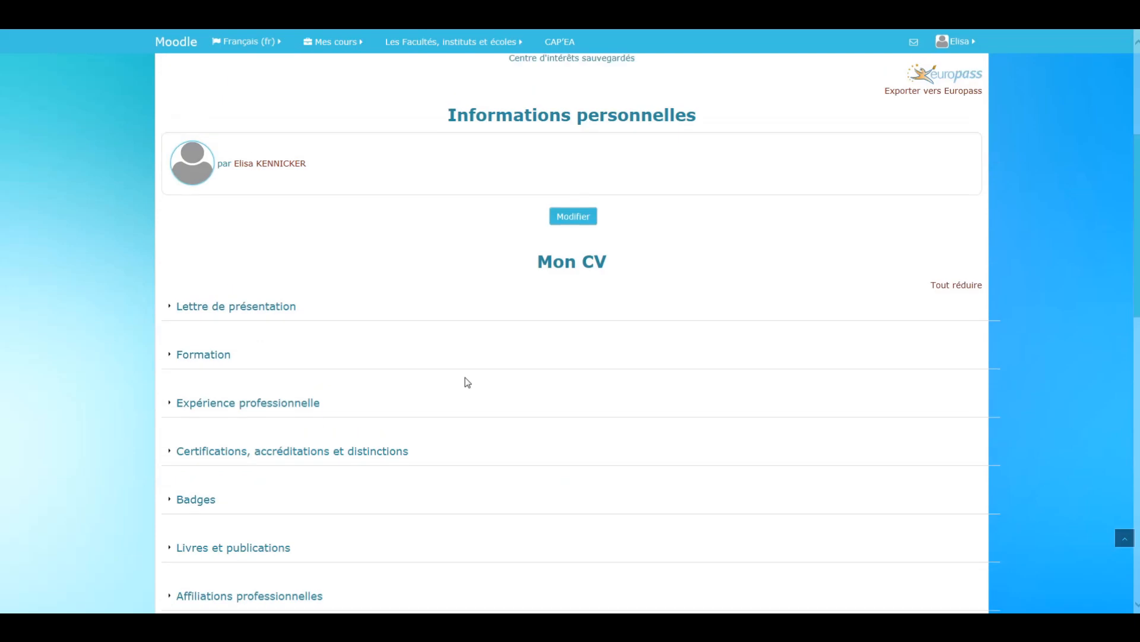
scroll(467, 384, "down", 1)
left_click(170, 218)
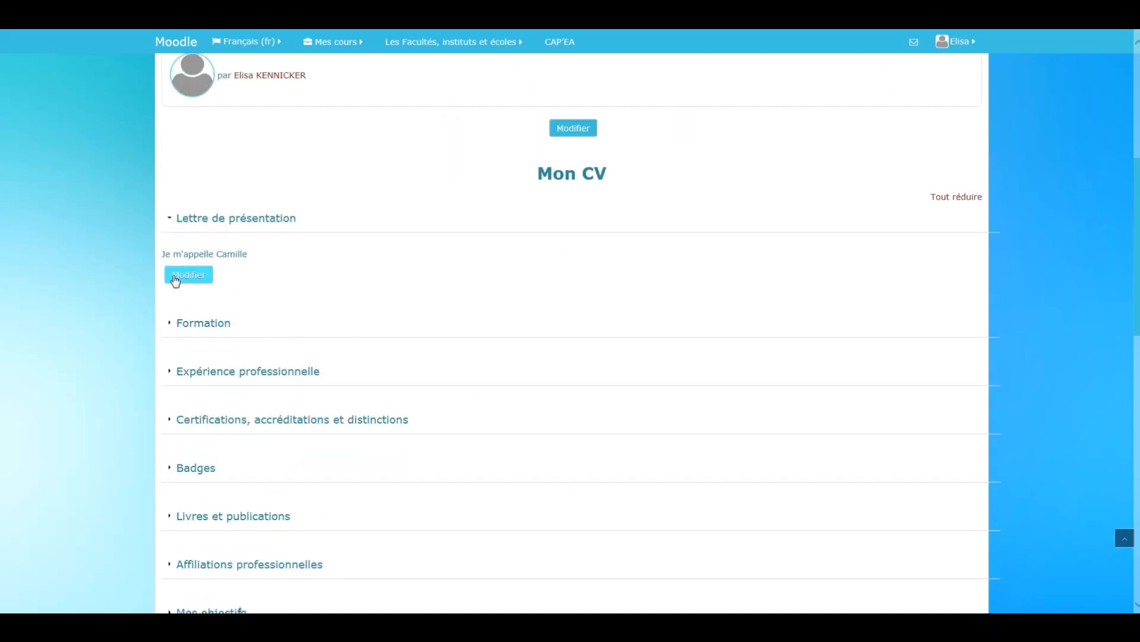
left_click(170, 326)
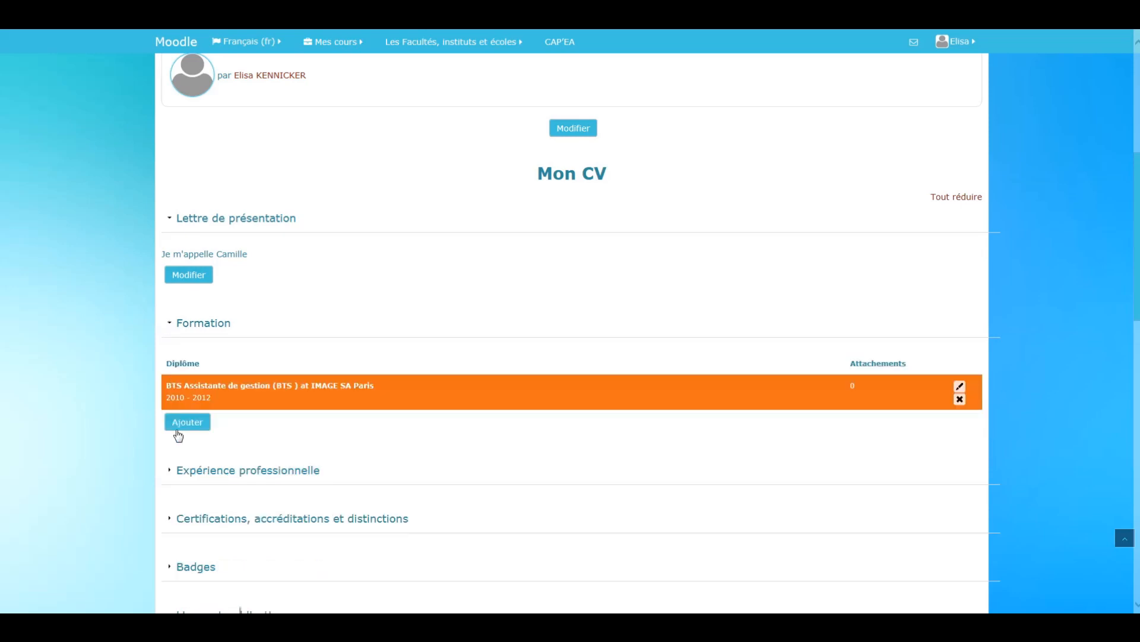
left_click(173, 471)
scroll(236, 453, "down", 4)
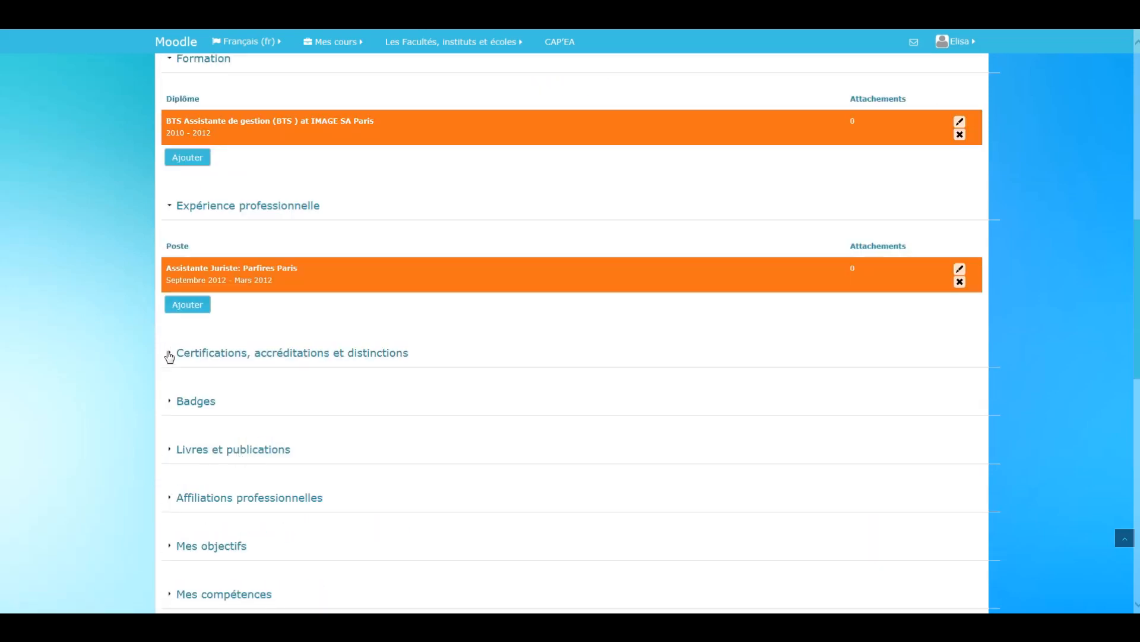
- Expand the Mes objectifs and Mes compétences sections and review the completed CV page
scroll(218, 410, "down", 1)
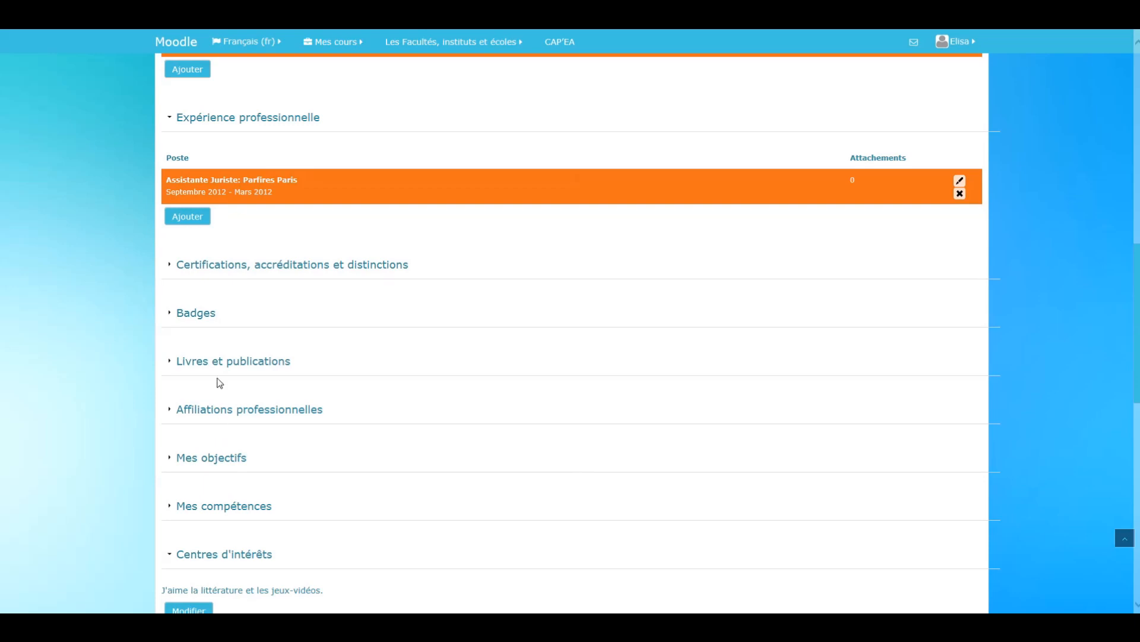
left_click(170, 463)
scroll(180, 490, "down", 3)
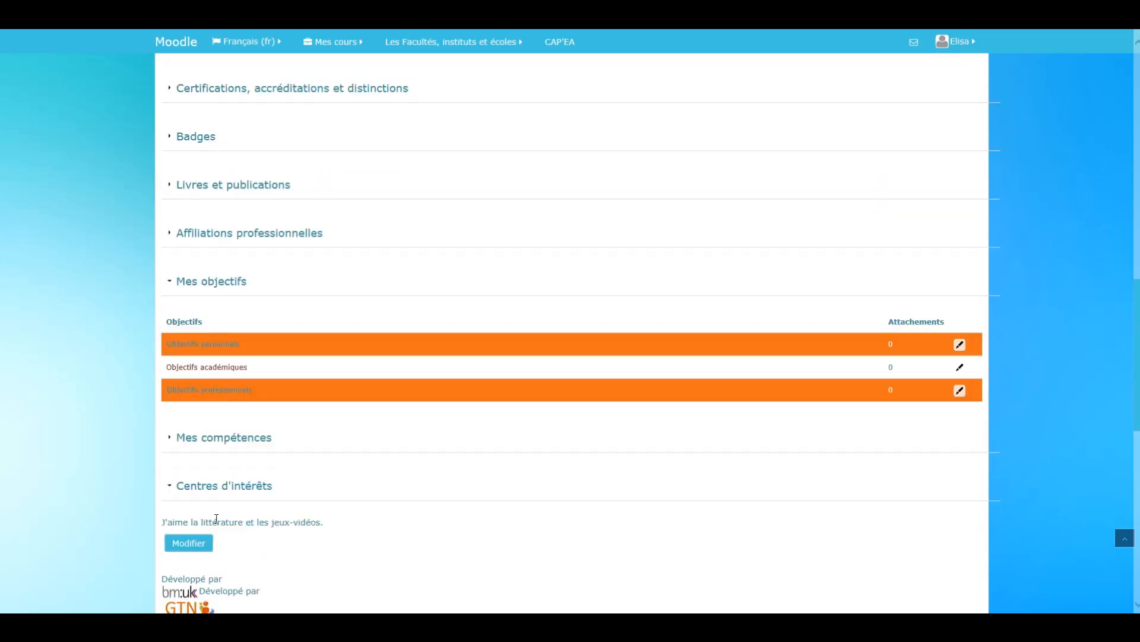
left_click(170, 440)
scroll(168, 501, "down", 3)
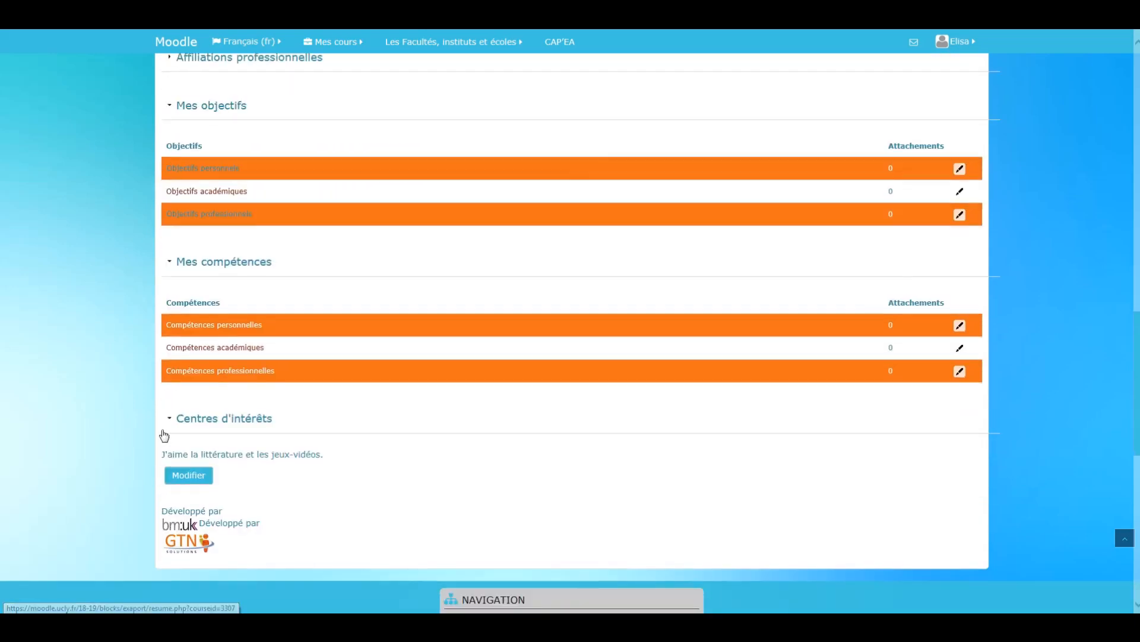
scroll(311, 443, "up", 12)
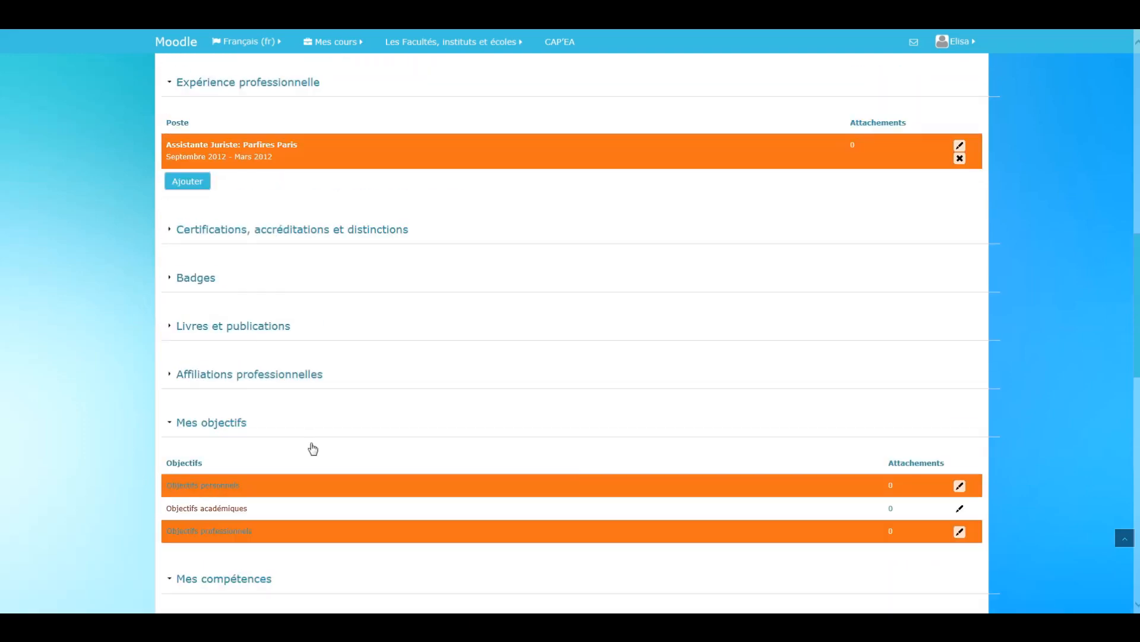
scroll(311, 443, "up", 6)
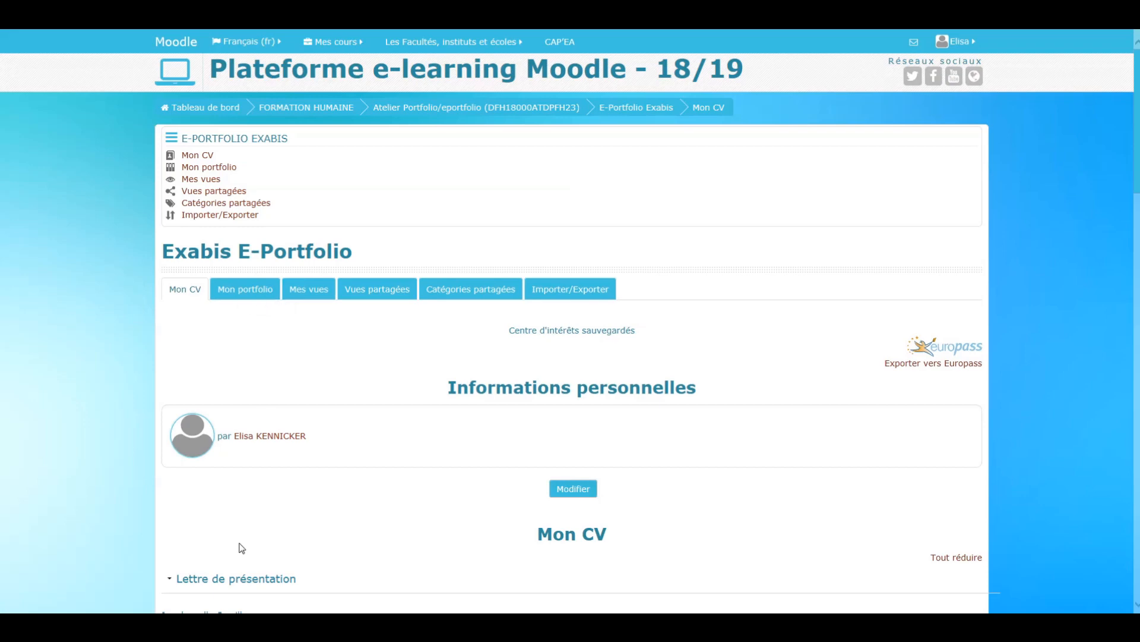
mouse_move(200, 624)
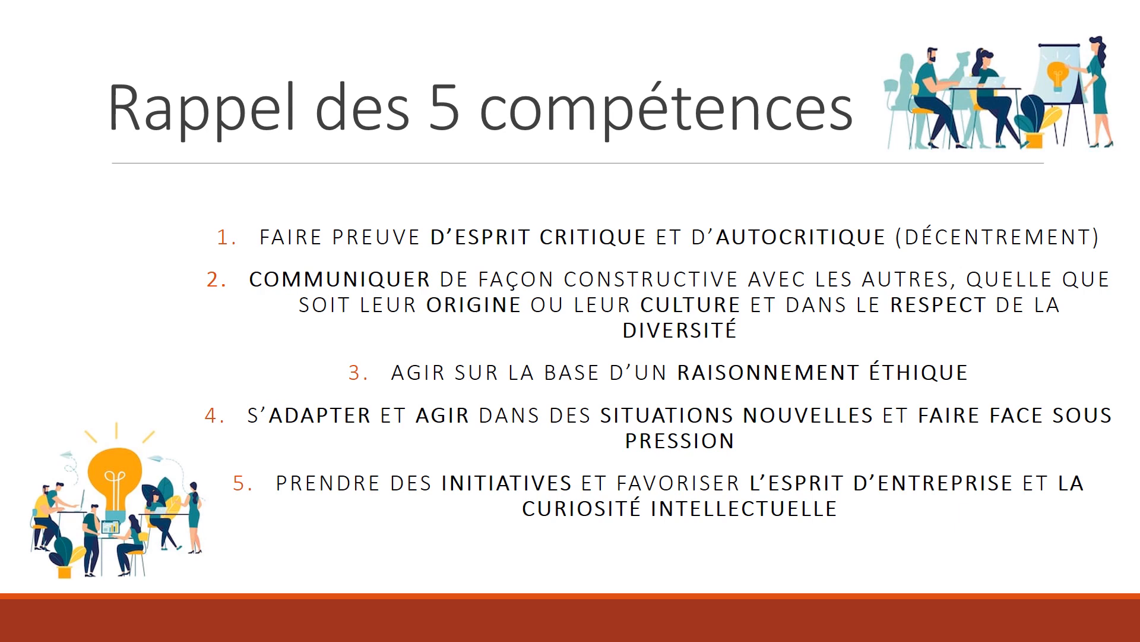
key("Right")
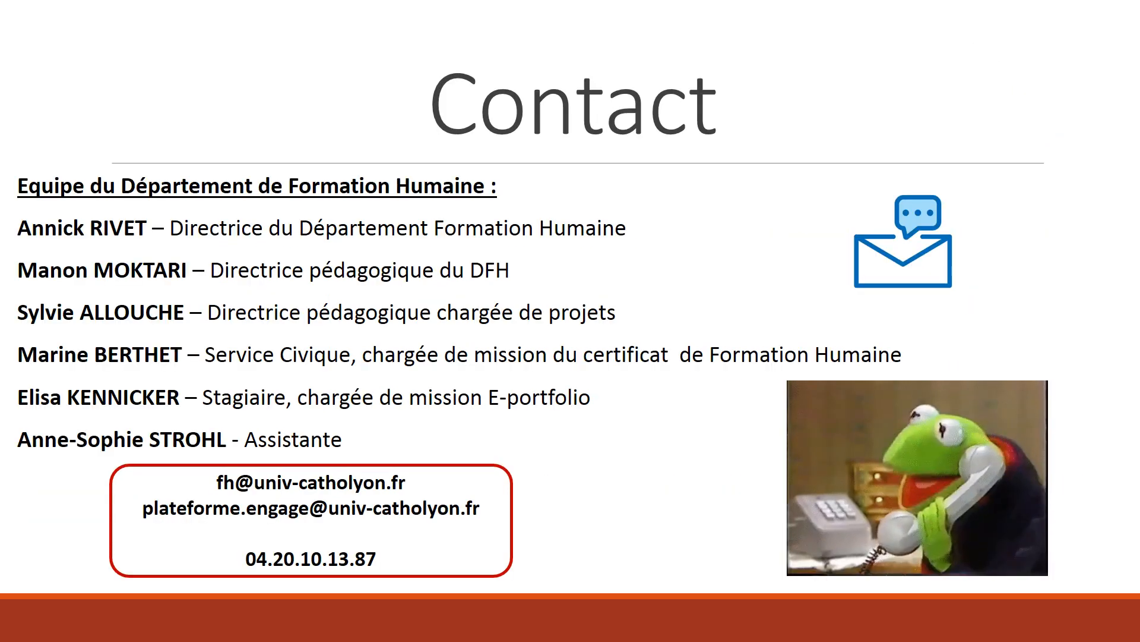